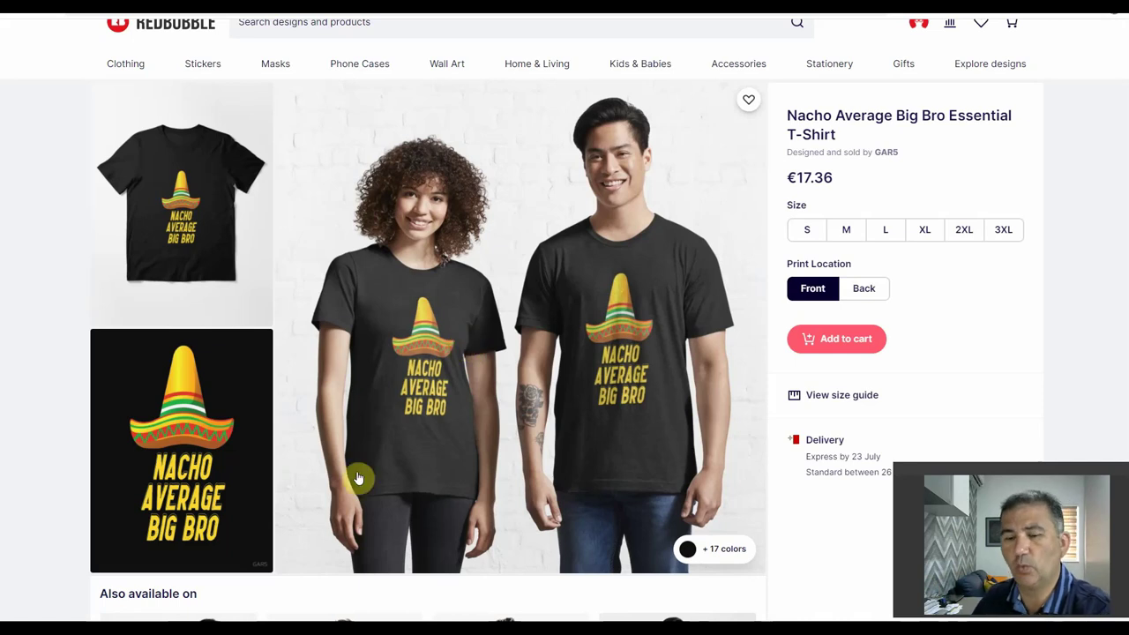
- Scroll the Redbubble product page past the description, shop products and similar designs to the tags
scroll(360, 473, down, 5)
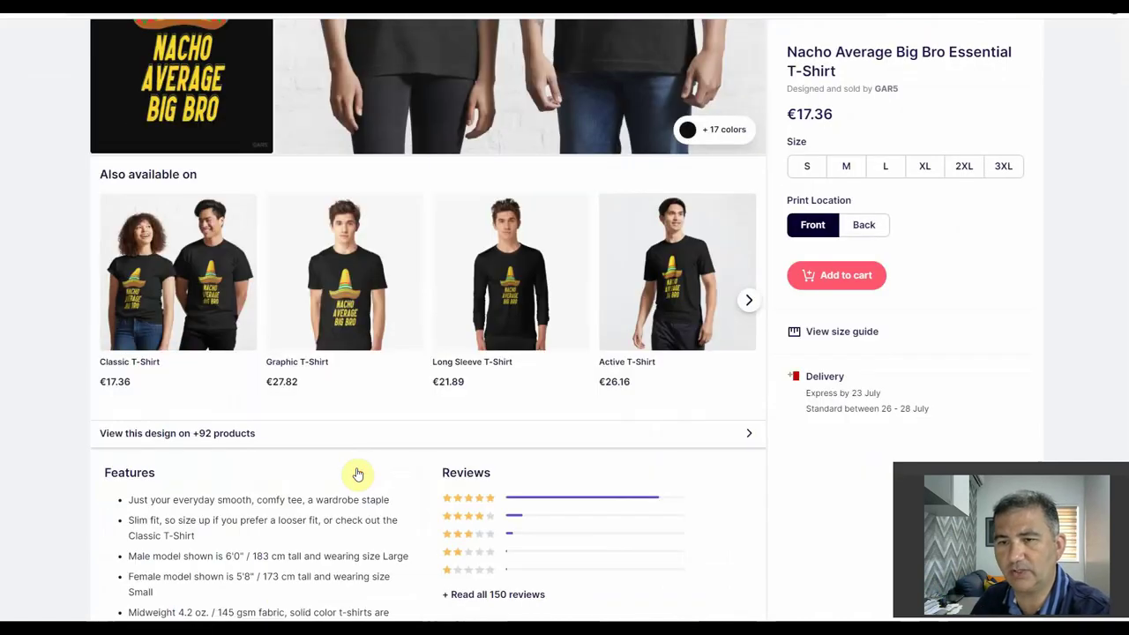
scroll(359, 474, down, 3)
scroll(357, 474, down, 4)
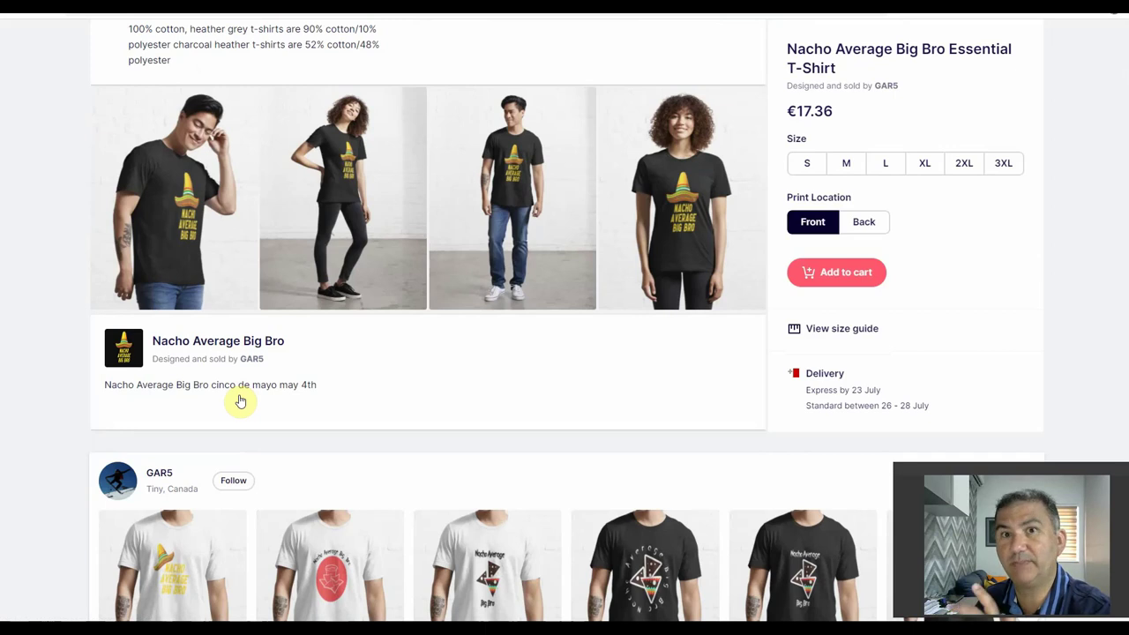
scroll(244, 410, down, 9)
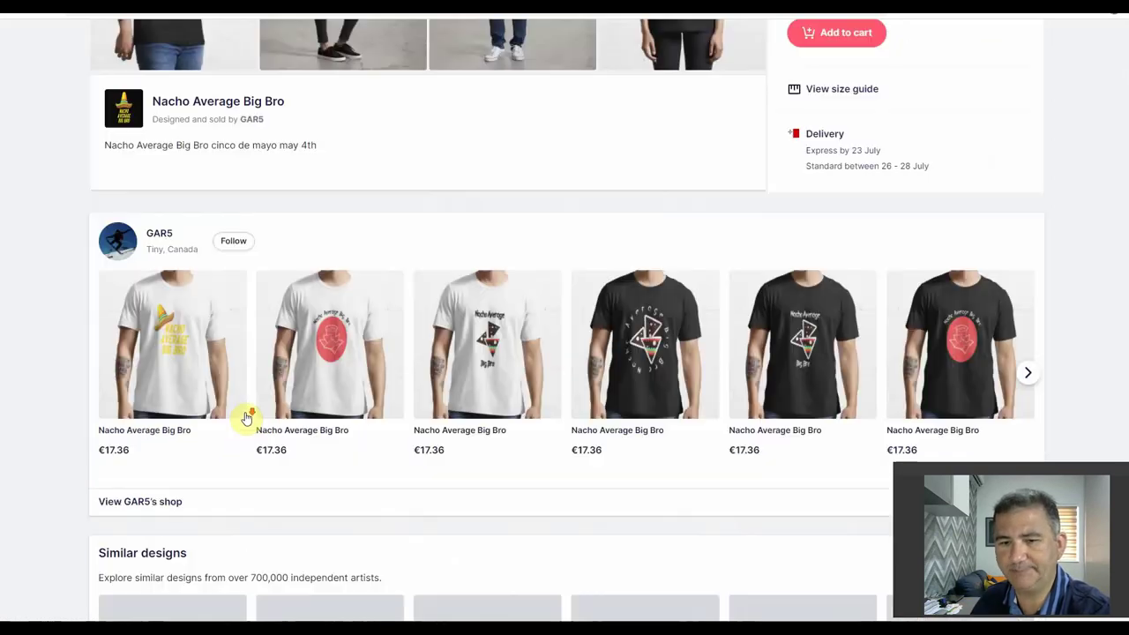
scroll(247, 419, down, 3)
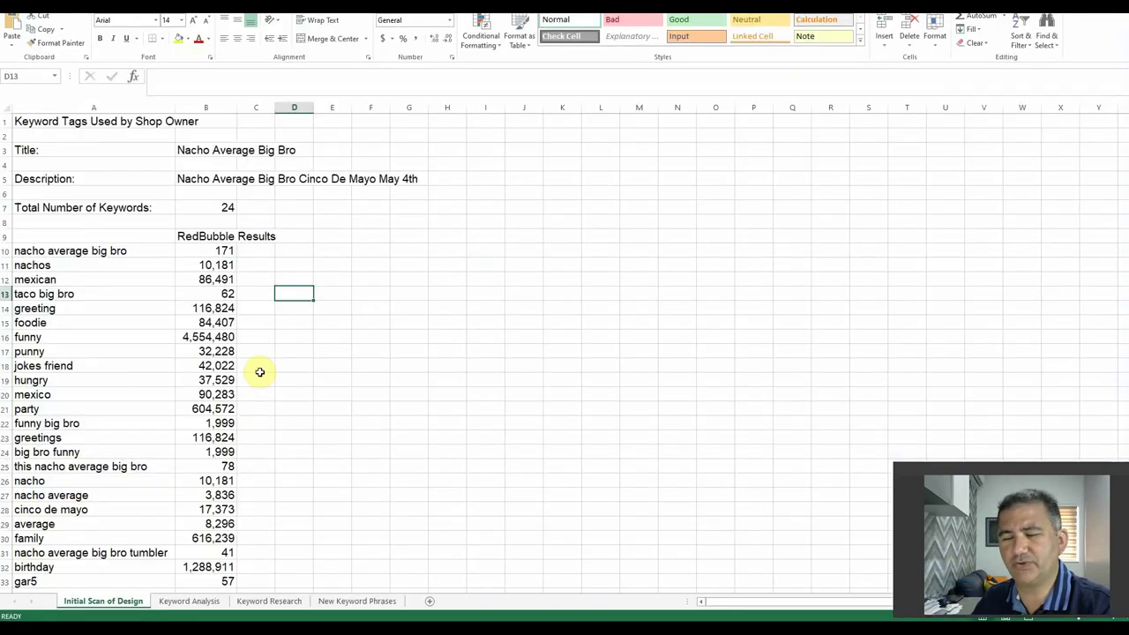
- Return to Excel and point out the design title 'Nacho Average Big Bro' and the keyword total of 24
key(alt+Tab)
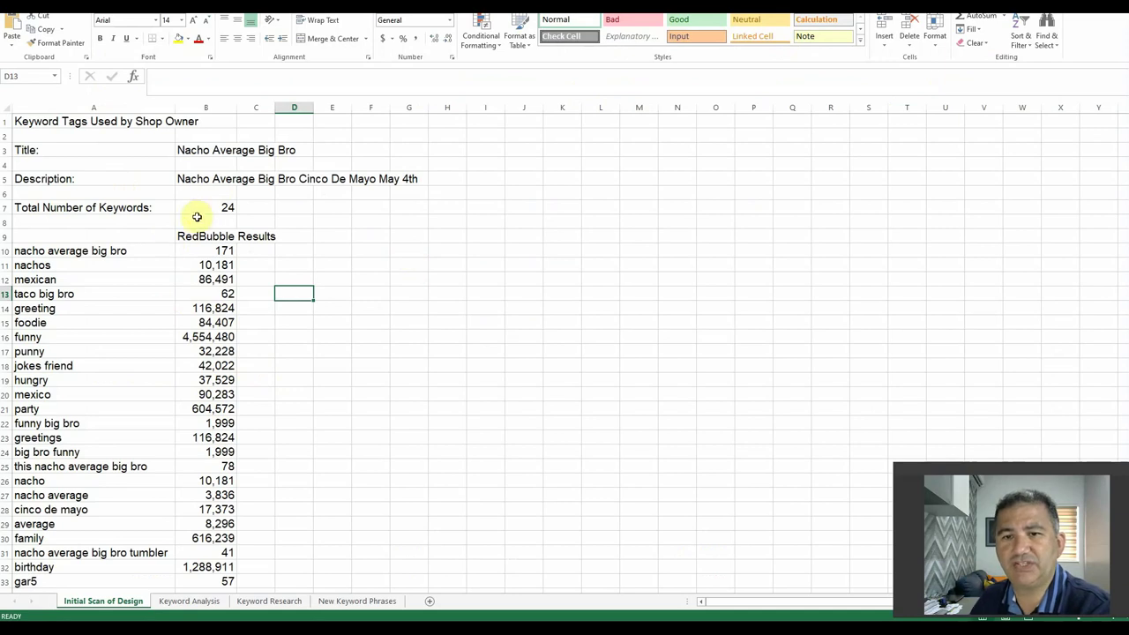
click(219, 151)
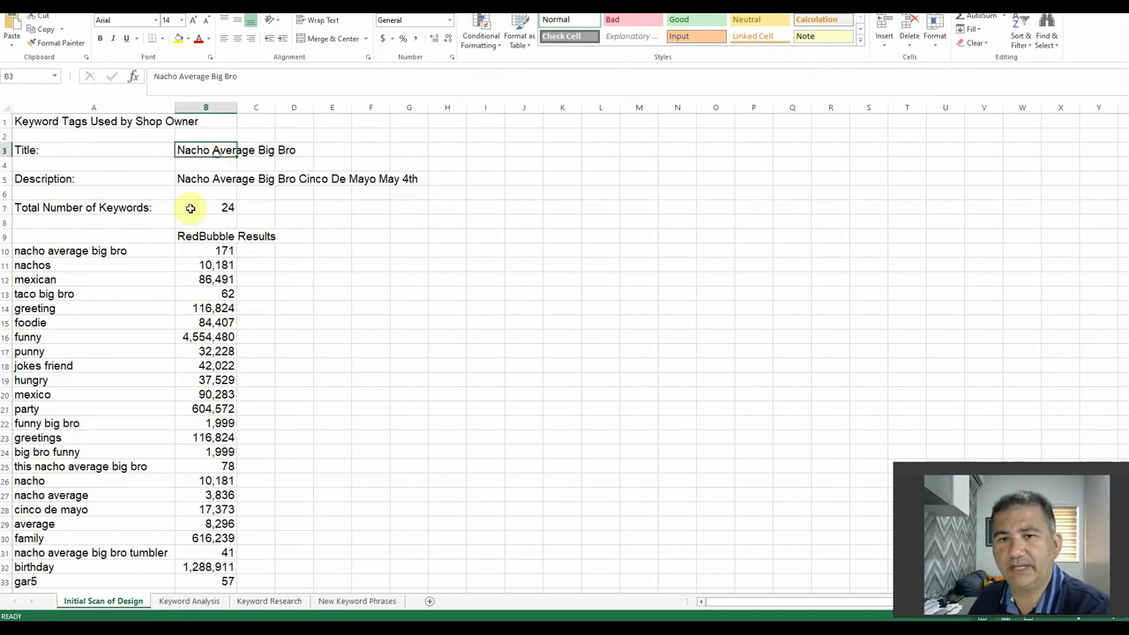
click(189, 178)
click(113, 207)
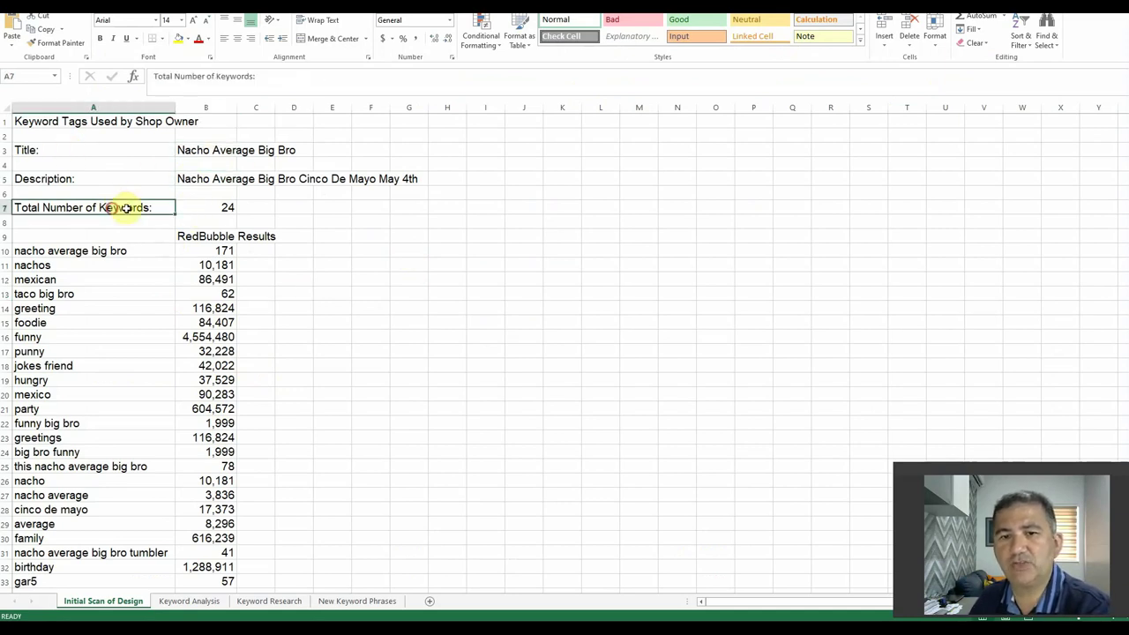
click(226, 209)
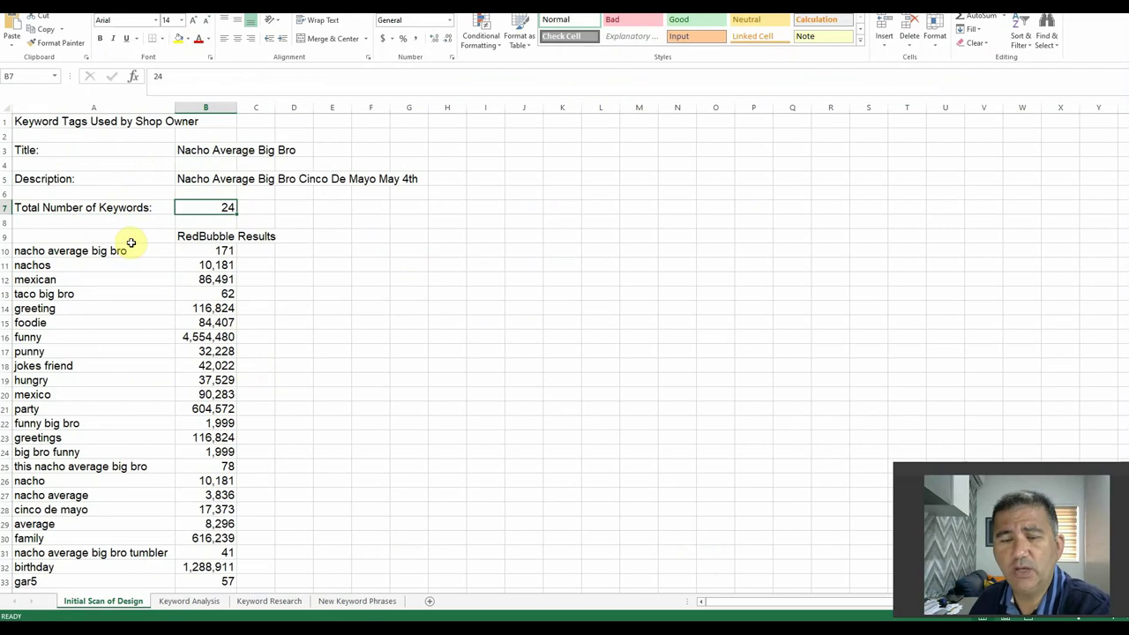
- Go down the keyword list from nachos to greeting, noting 171 results and funny's 4,554,480
click(111, 262)
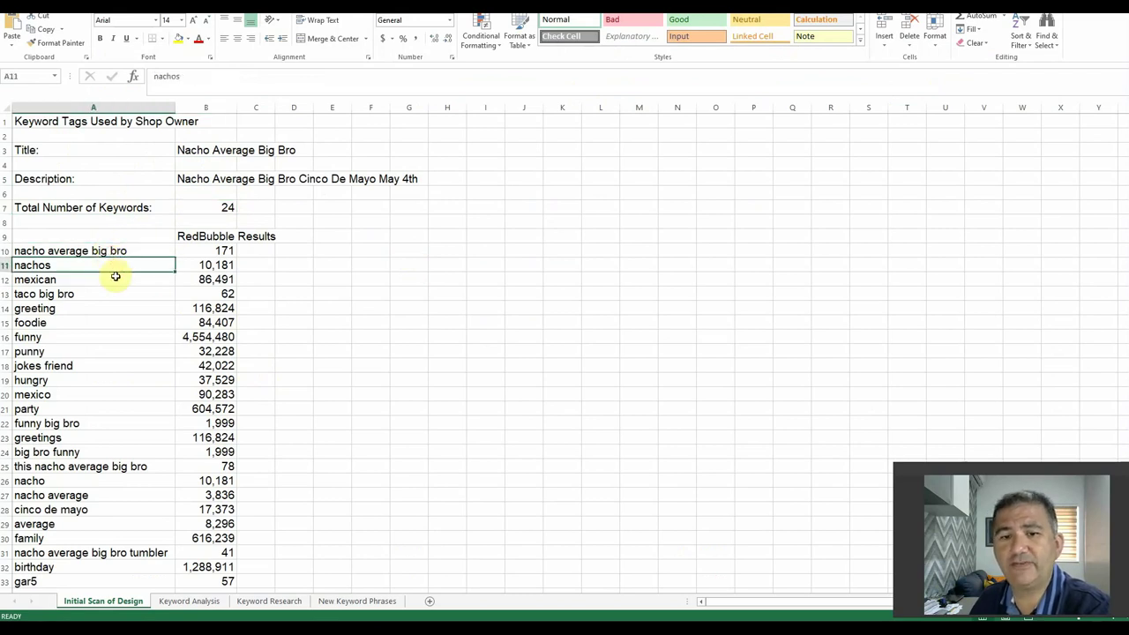
click(116, 280)
click(113, 295)
click(107, 309)
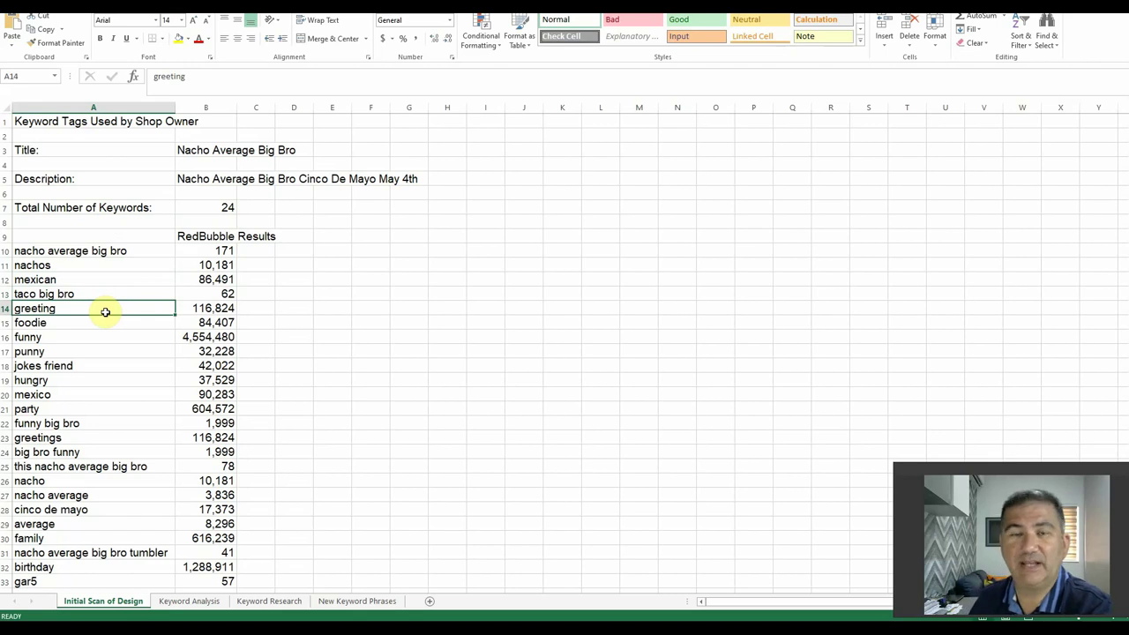
click(222, 250)
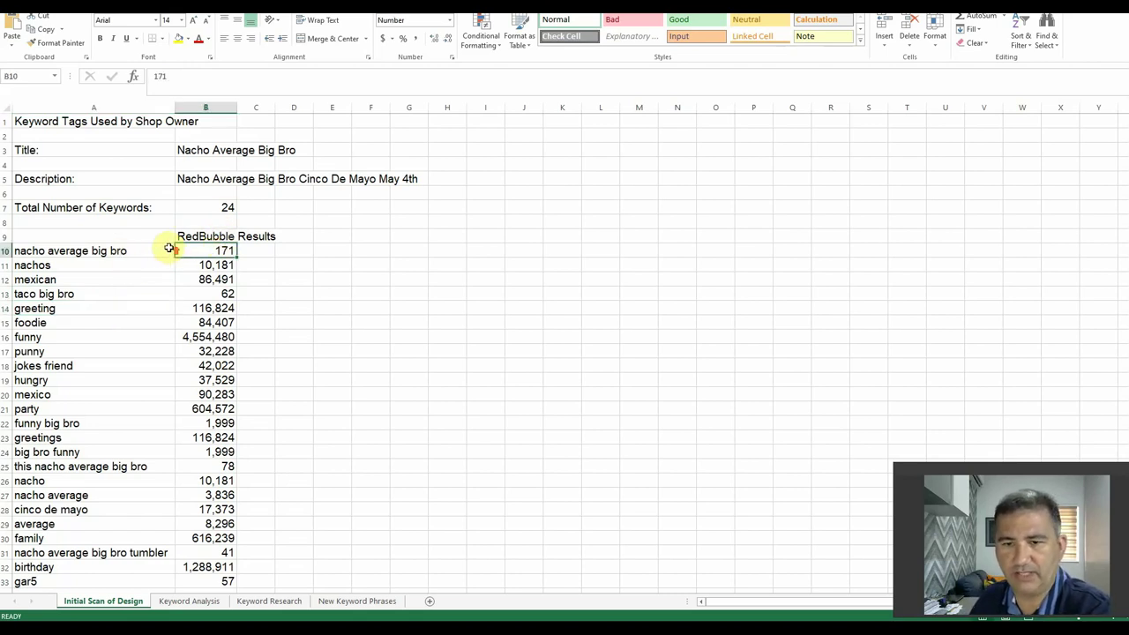
scroll(189, 253, down, 1)
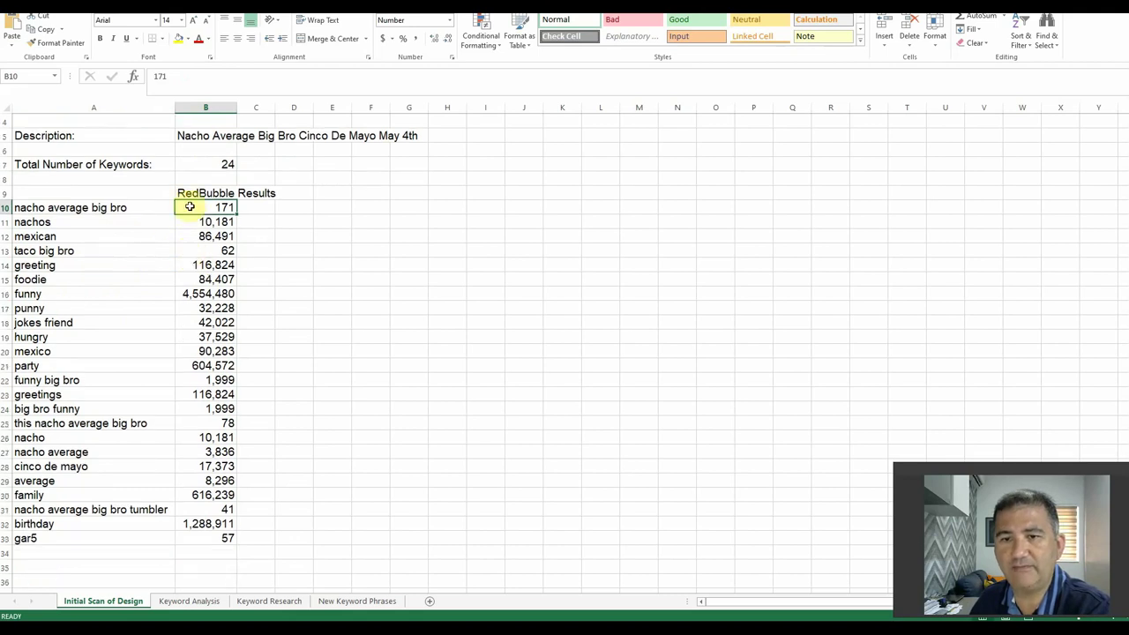
click(111, 294)
click(186, 293)
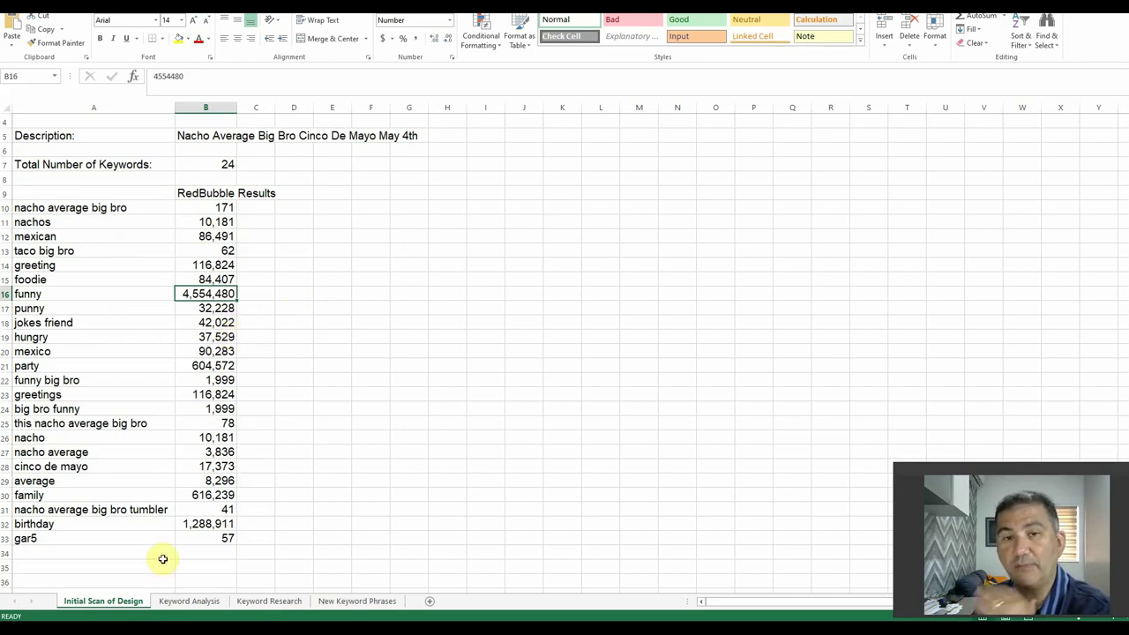
- On the Keyword Analysis sheet, review the red keywords: nacho average (3836) up to foodie (84407)
click(188, 600)
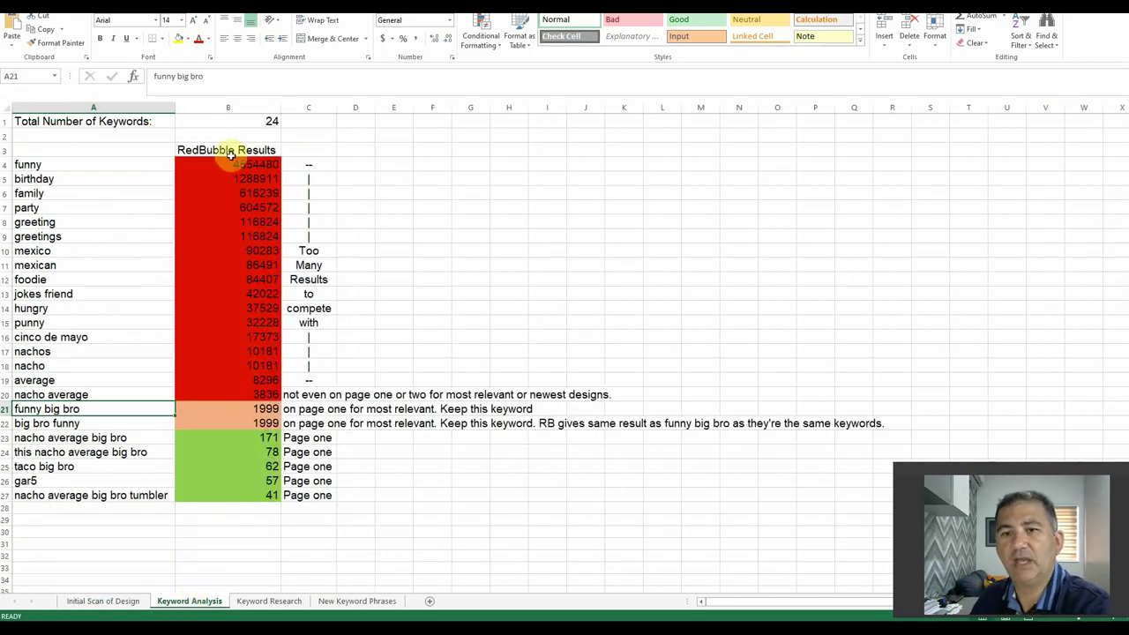
click(45, 164)
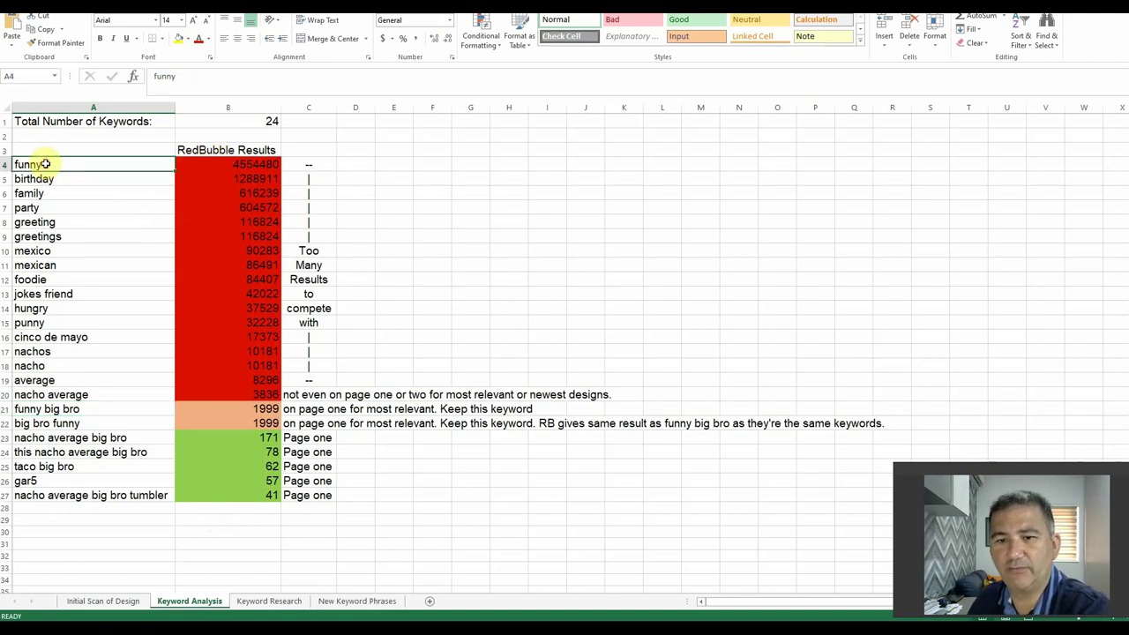
click(58, 394)
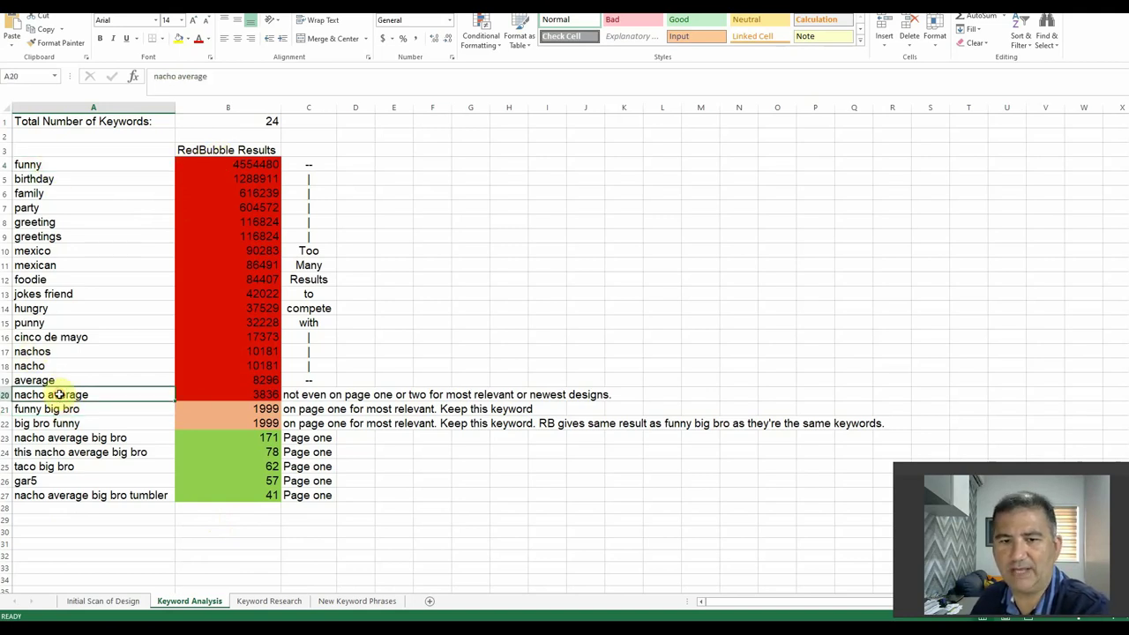
click(247, 394)
click(259, 321)
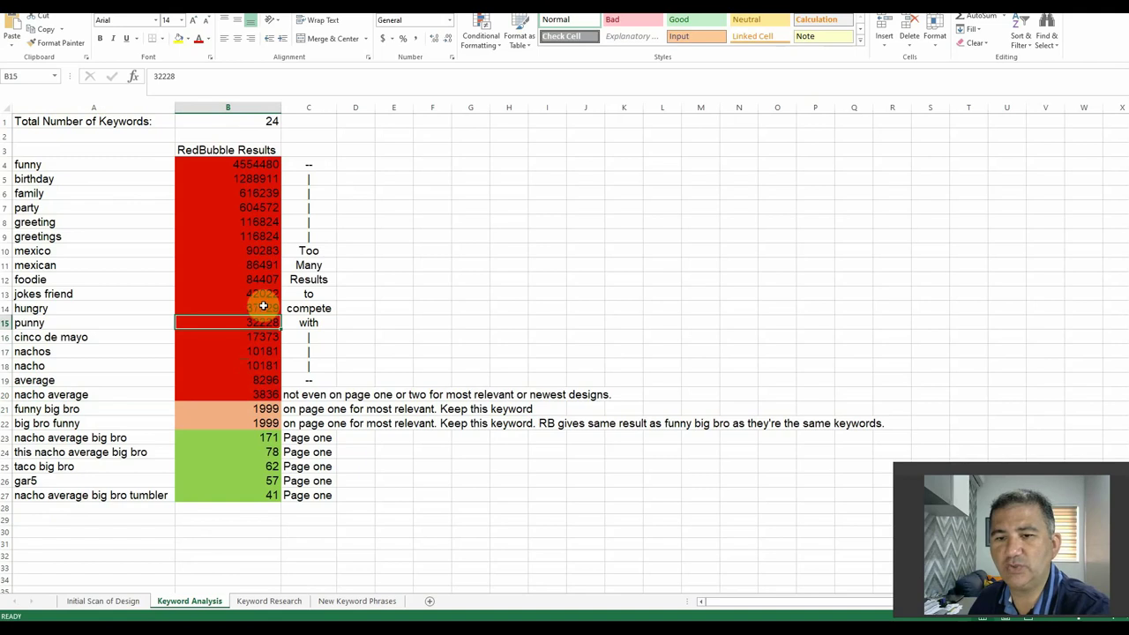
click(260, 305)
click(261, 293)
click(265, 279)
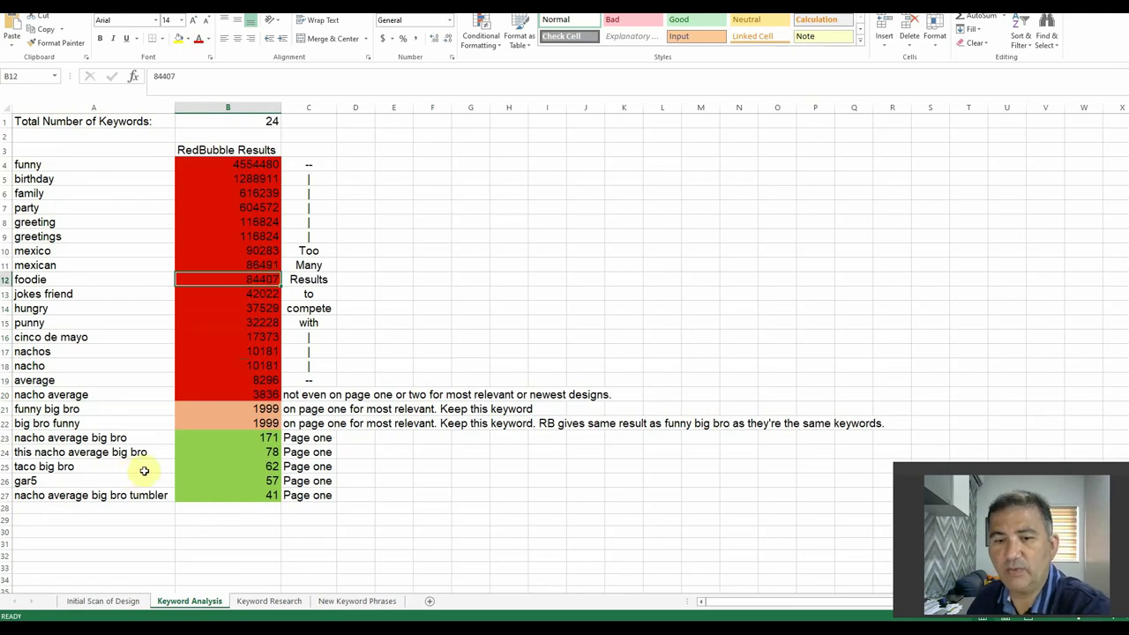
- Compare 'funny big bro' with 'big bro funny' at 1999 results and note keeping 'funny big bro'
click(103, 423)
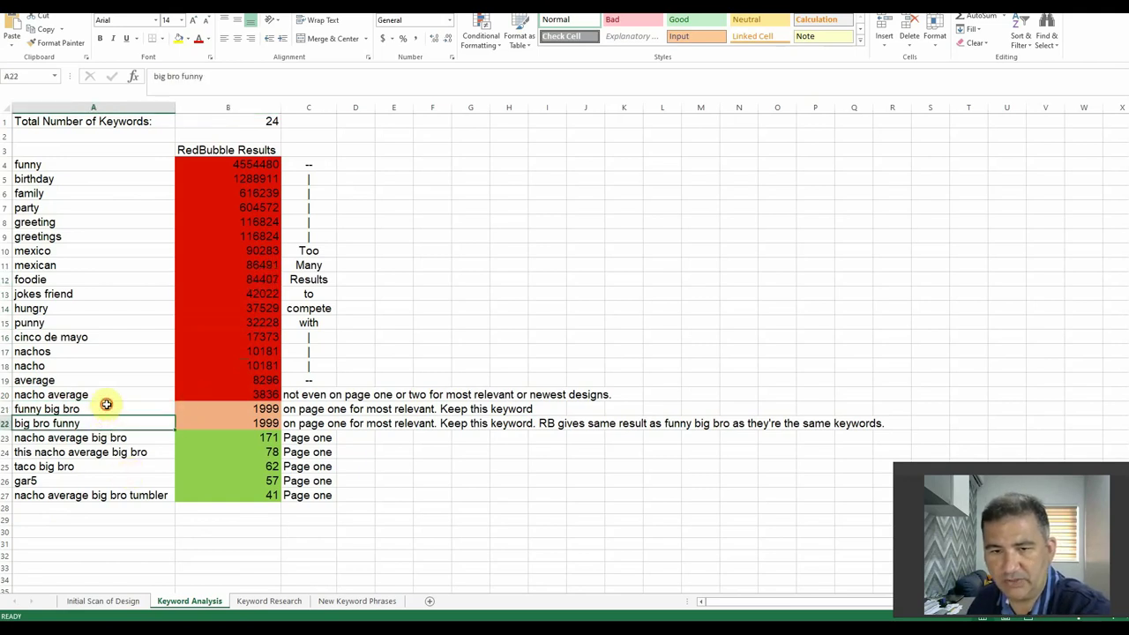
click(106, 409)
click(109, 422)
click(112, 407)
click(111, 424)
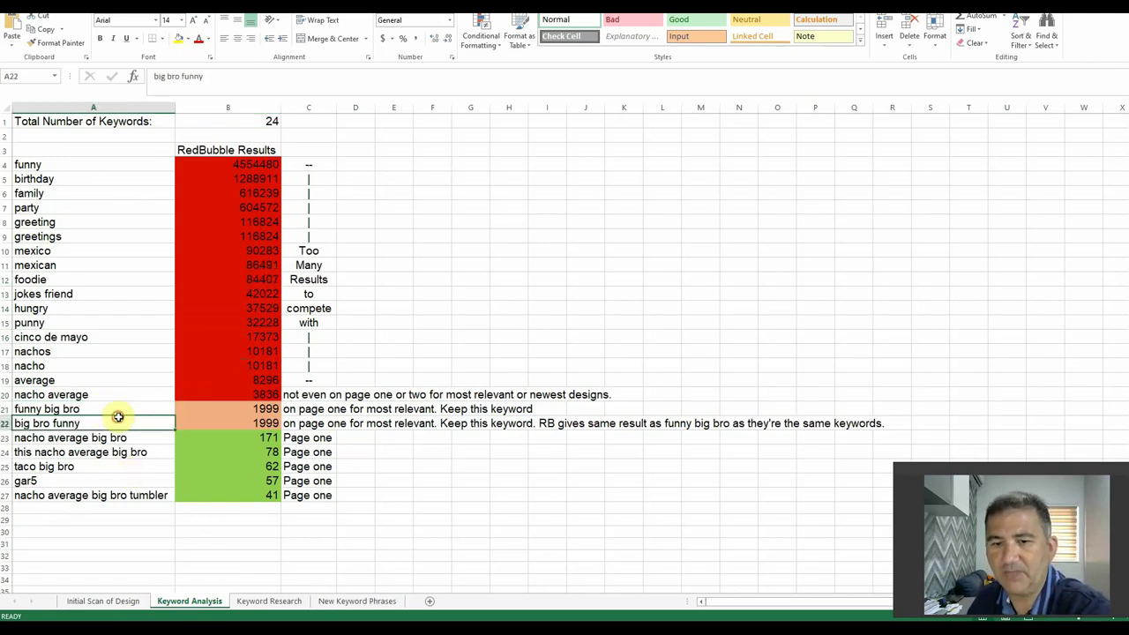
click(203, 410)
click(205, 421)
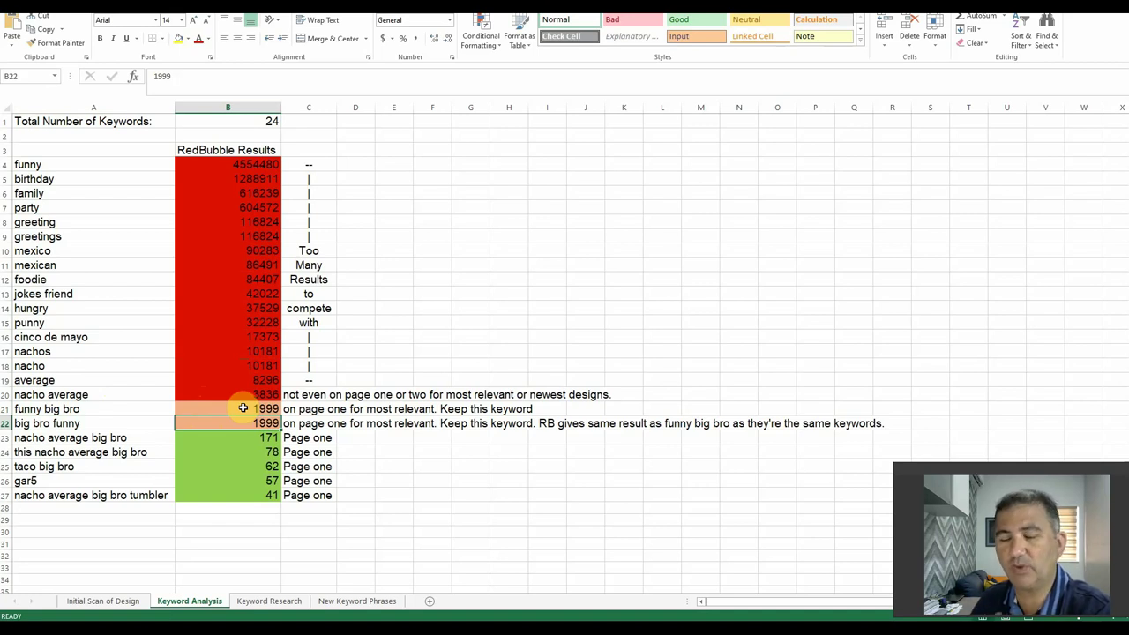
click(314, 410)
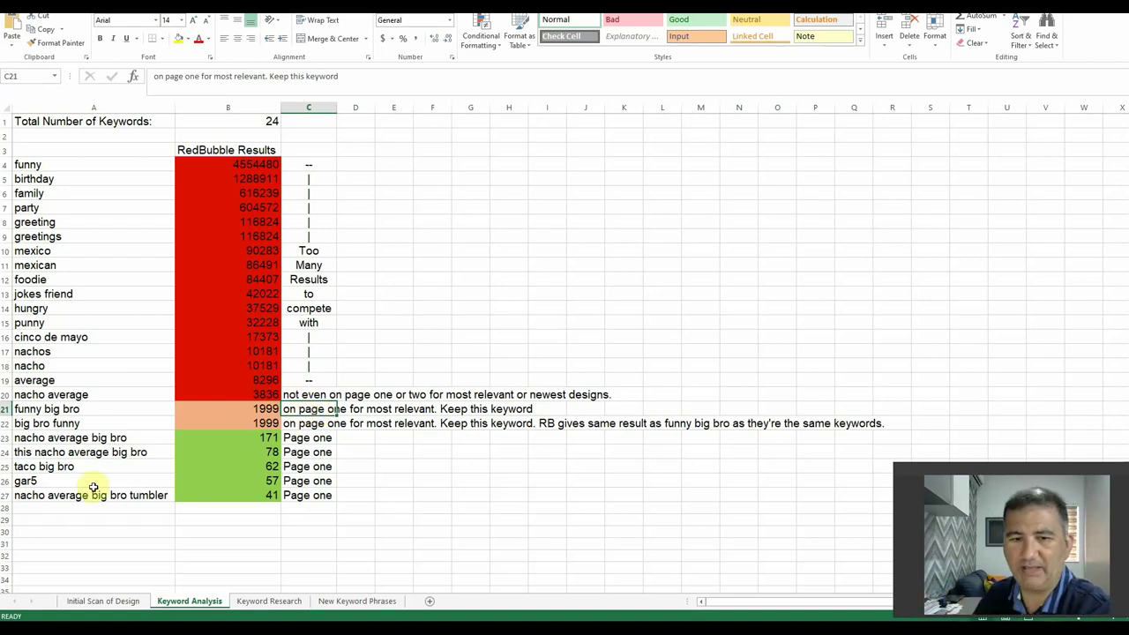
click(129, 410)
click(139, 422)
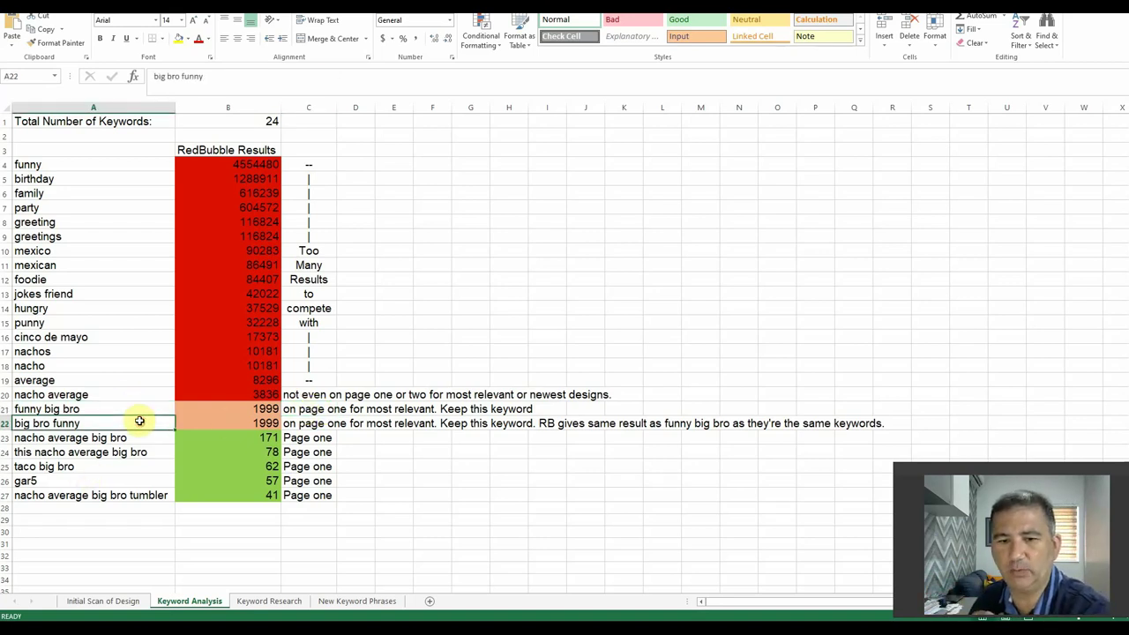
click(131, 408)
click(142, 426)
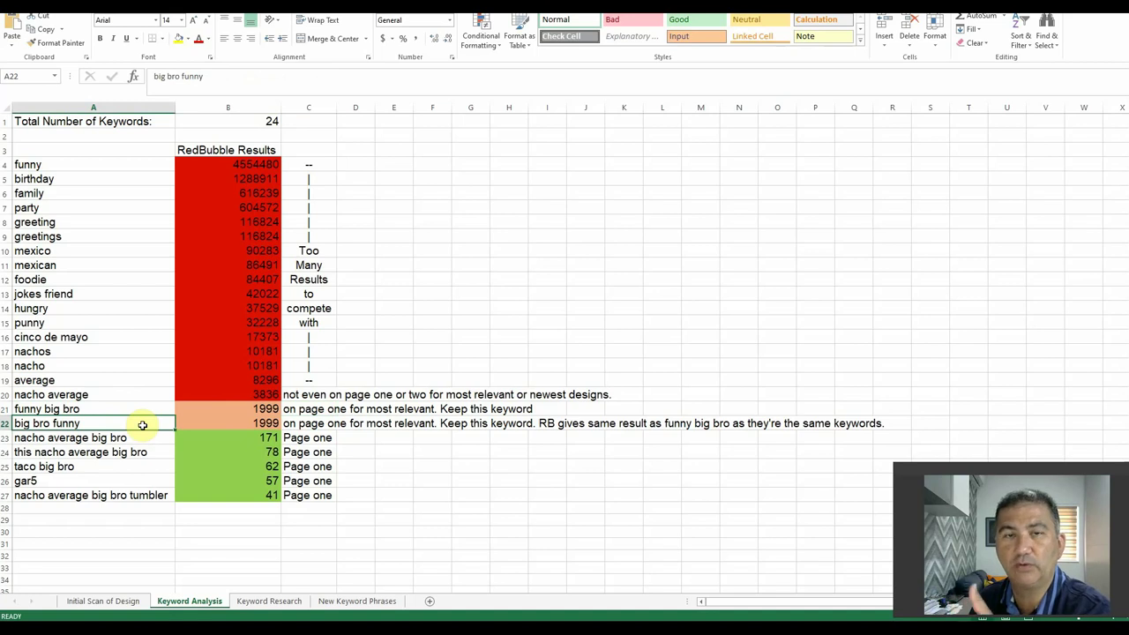
click(234, 408)
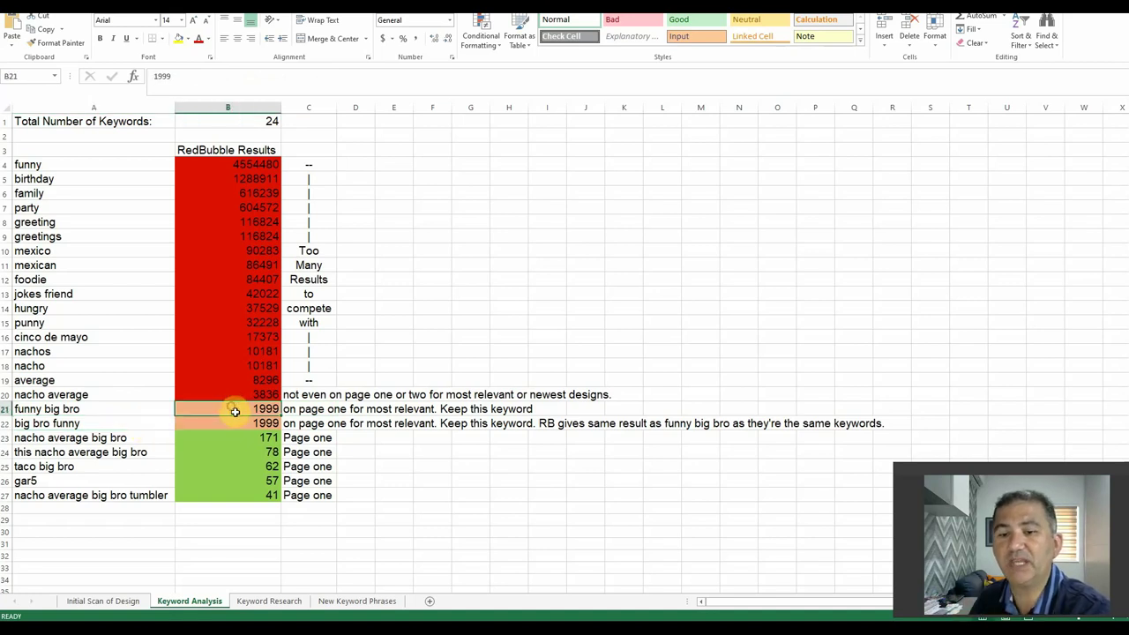
click(239, 421)
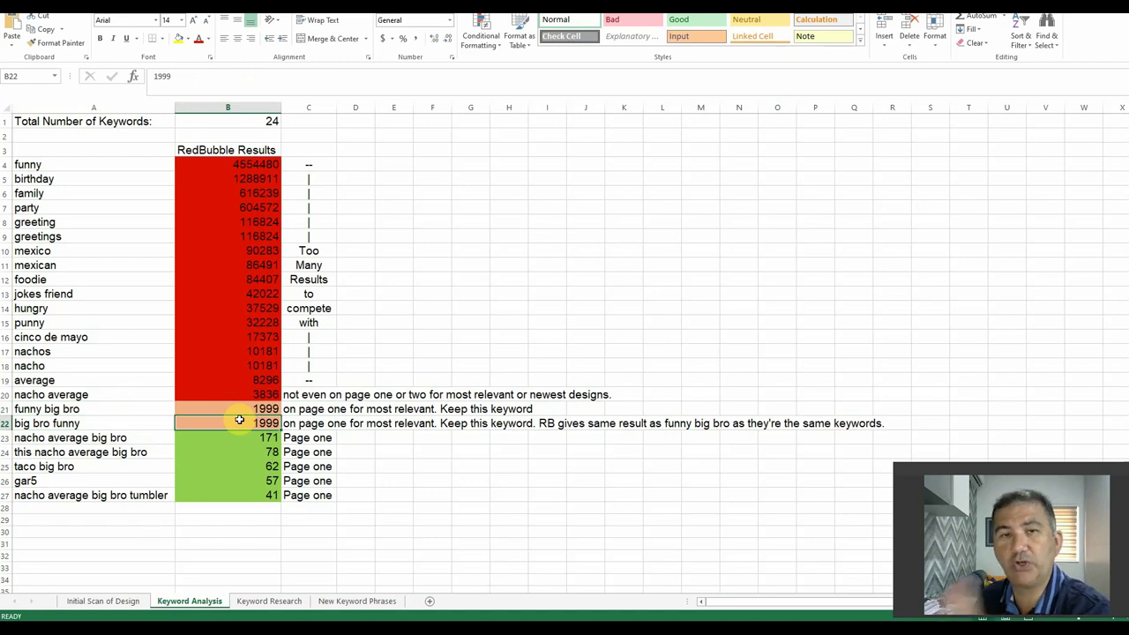
click(143, 412)
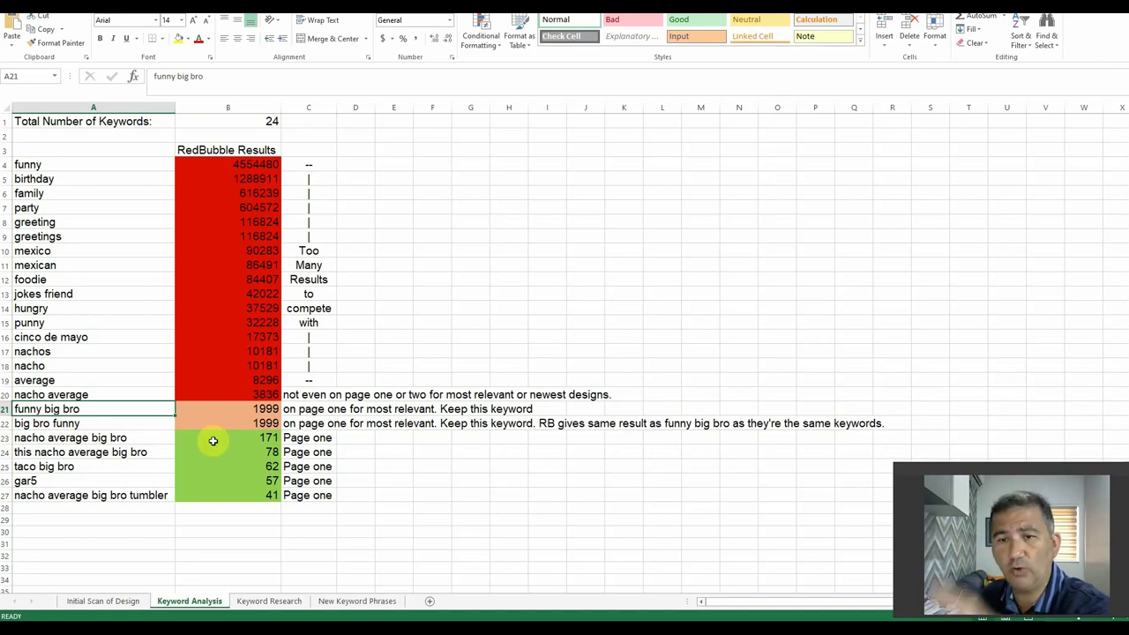
click(138, 437)
click(134, 453)
click(141, 467)
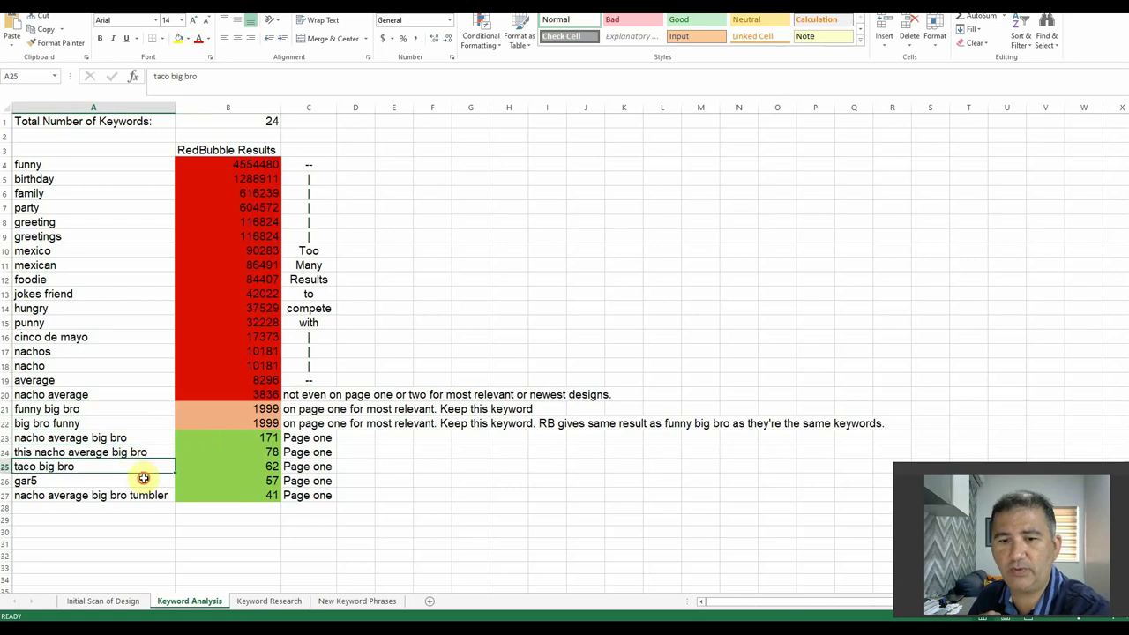
click(150, 481)
click(157, 496)
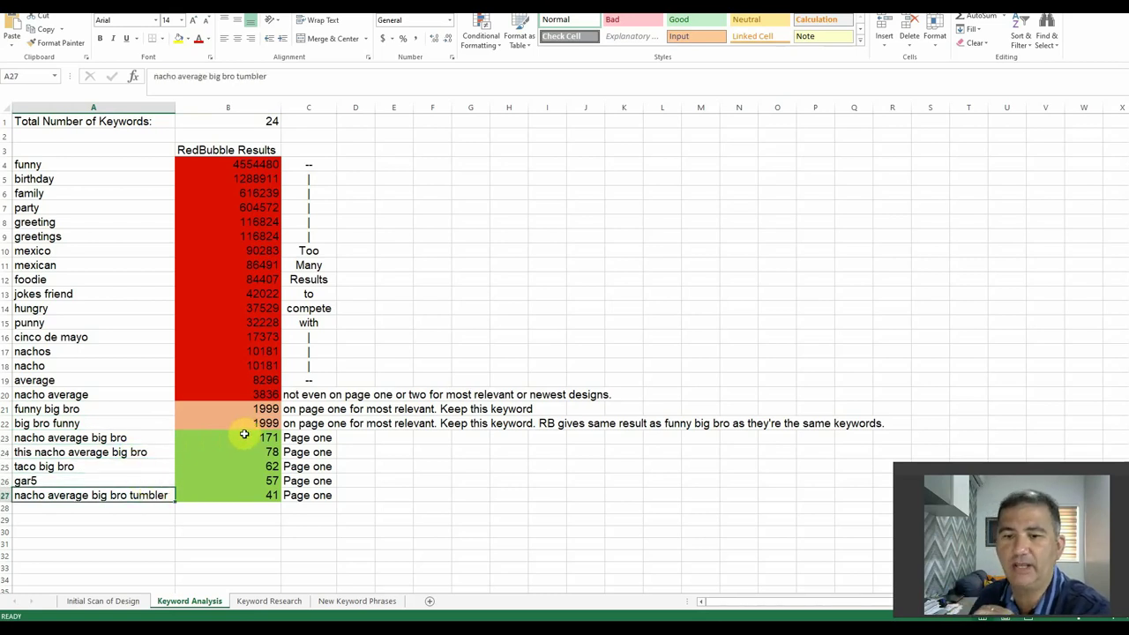
drag(256, 437, 255, 495)
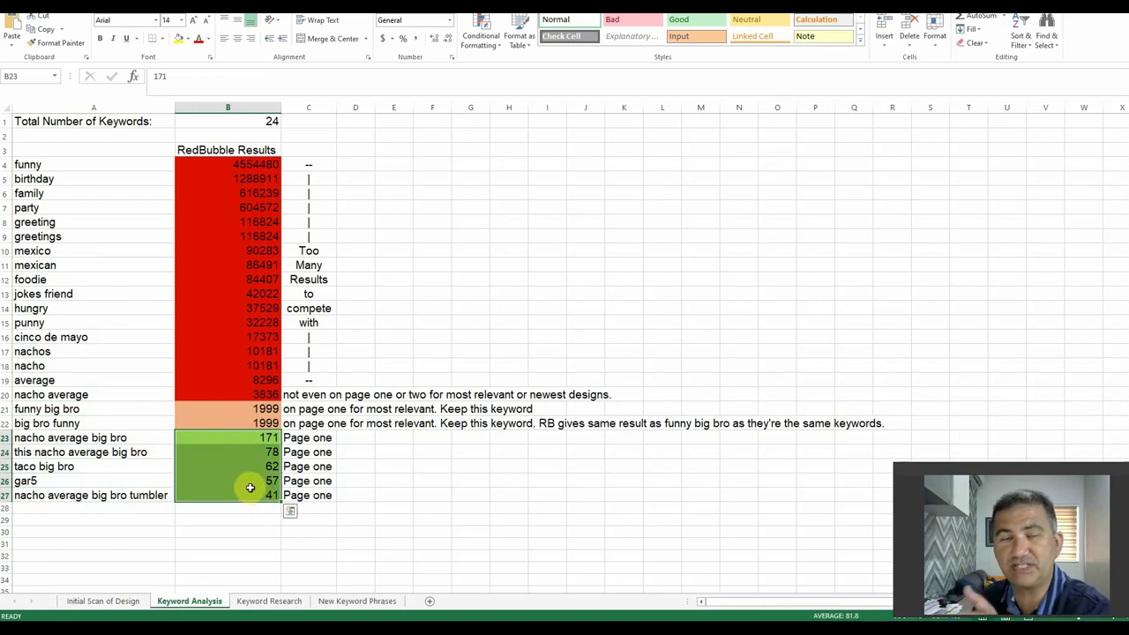
click(304, 437)
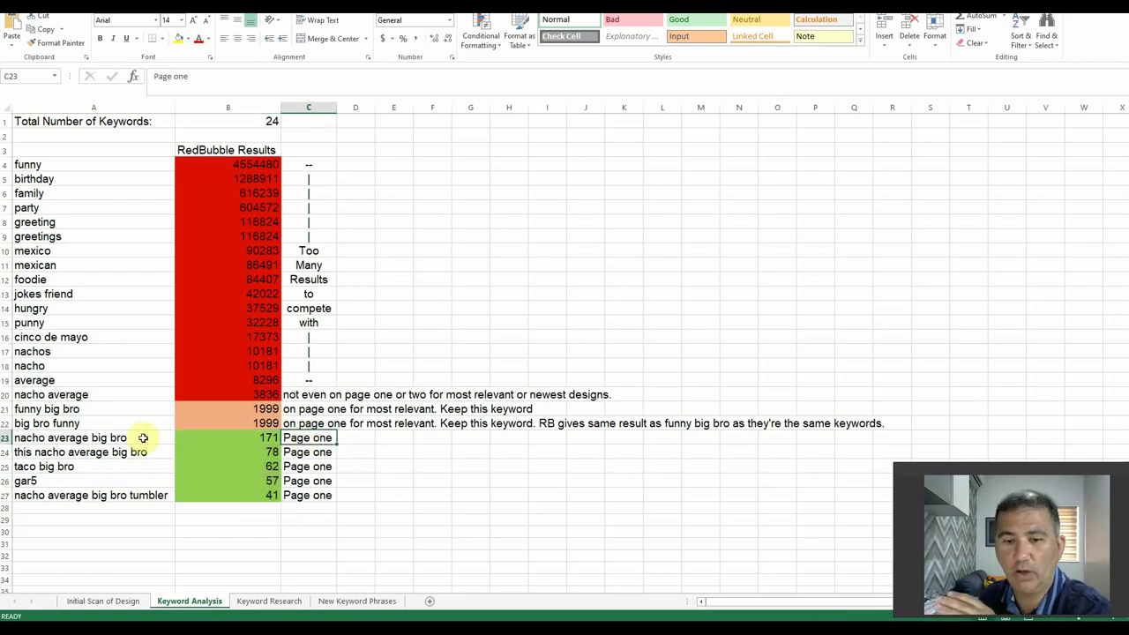
click(81, 479)
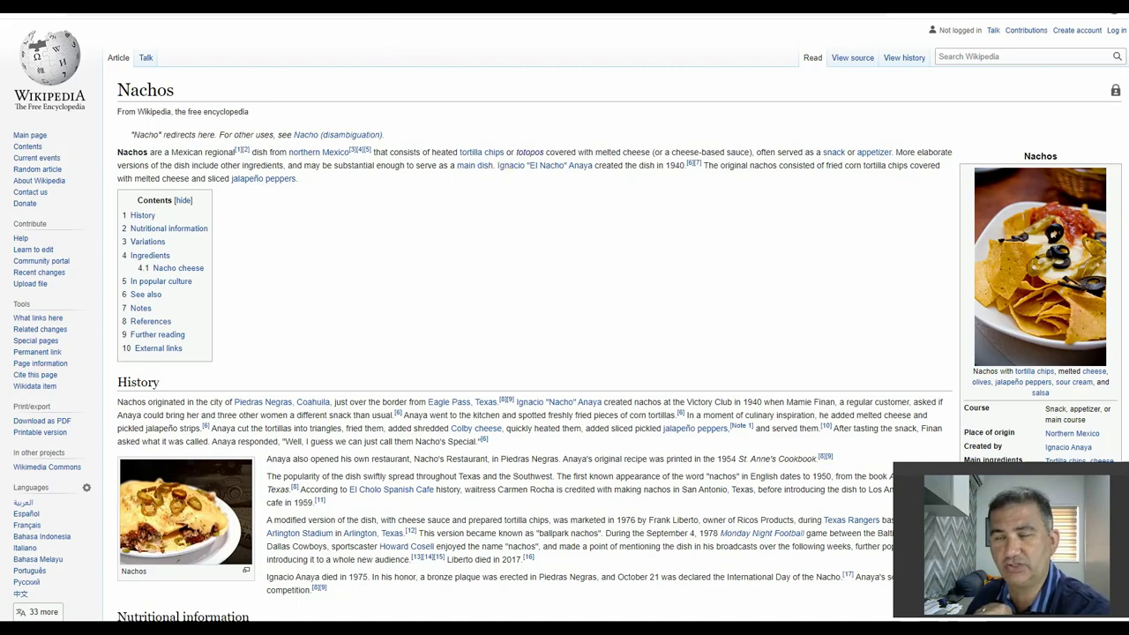
- Switch to the browser tab showing Shutterstock's image results for 'nachos'
click(392, 7)
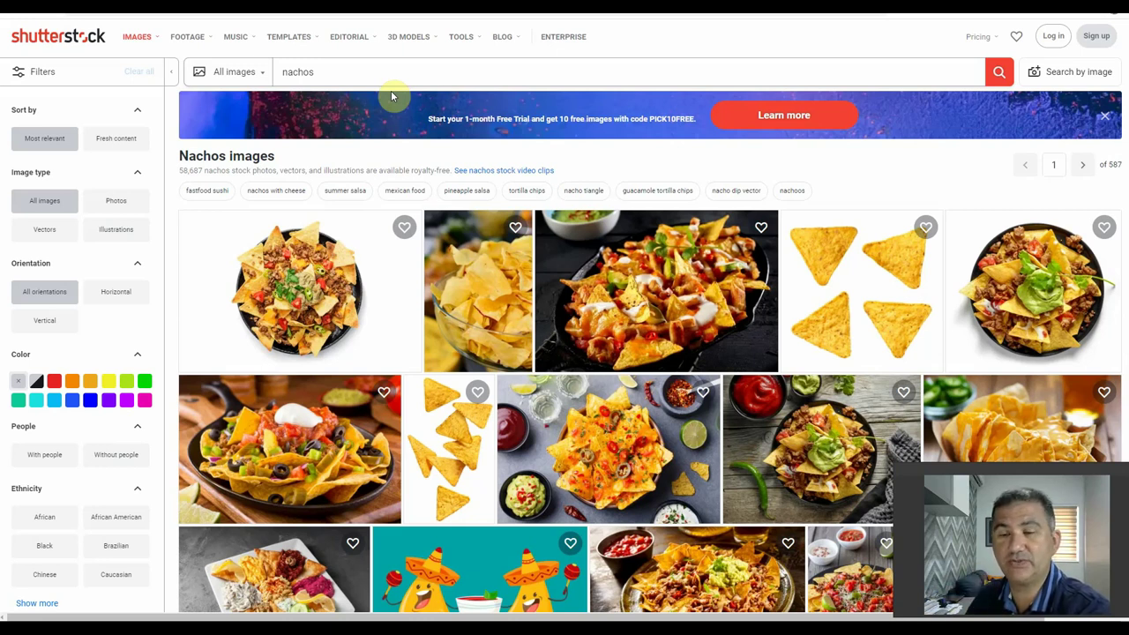
- Open the first nachos photo, 'Corn chips nachos with fried minced meat and guacamole', in its detail page
drag(390, 69, 273, 76)
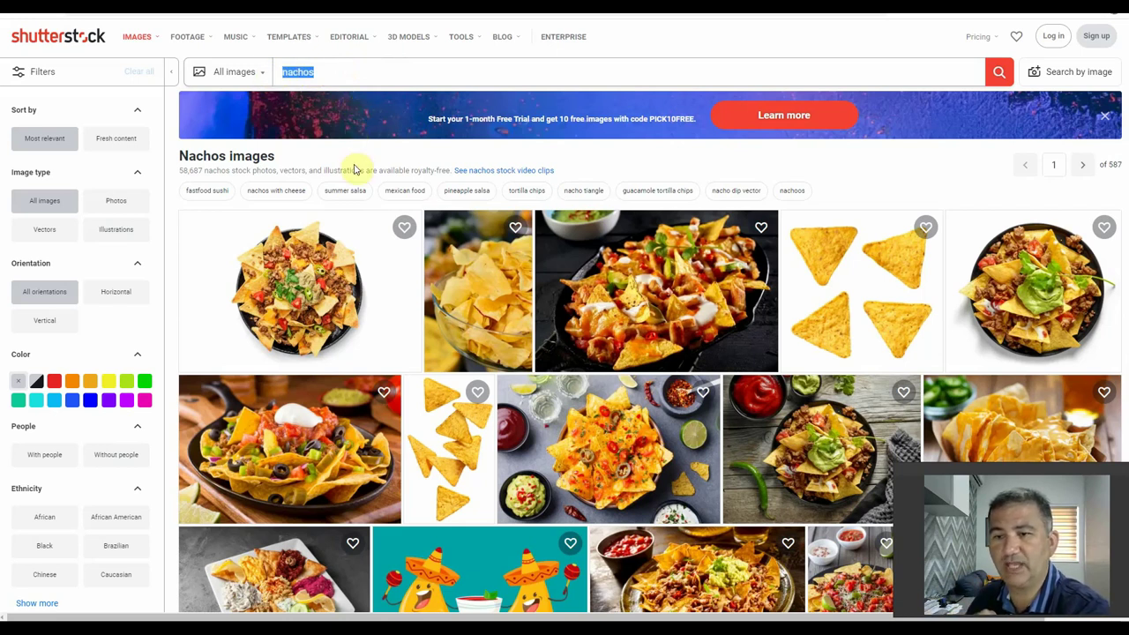
scroll(353, 167, down, 1)
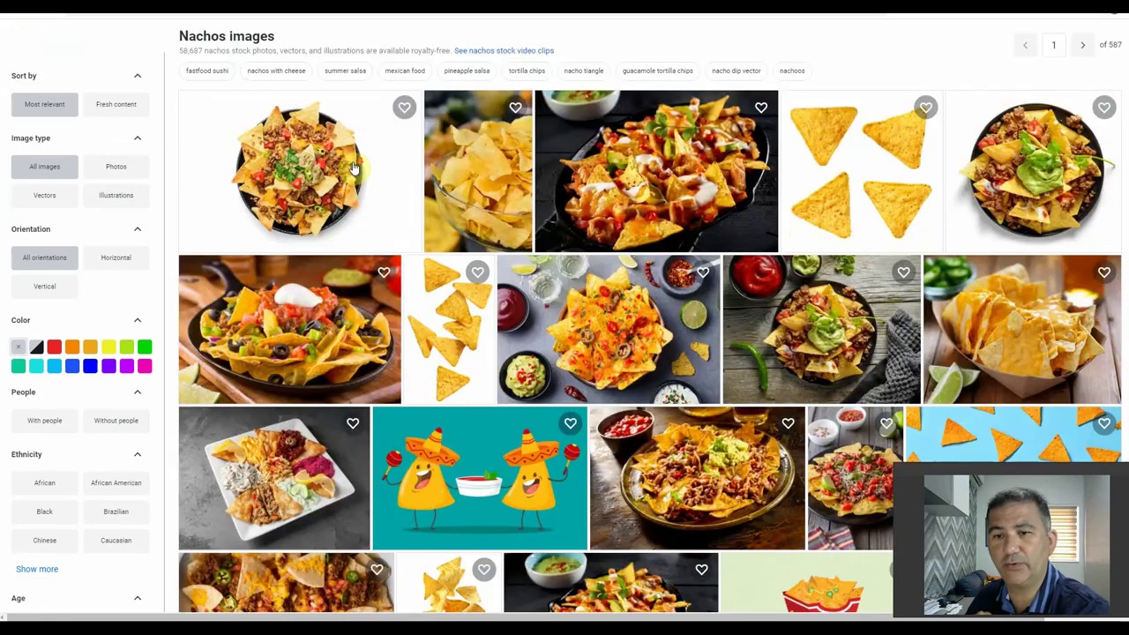
right_click(307, 183)
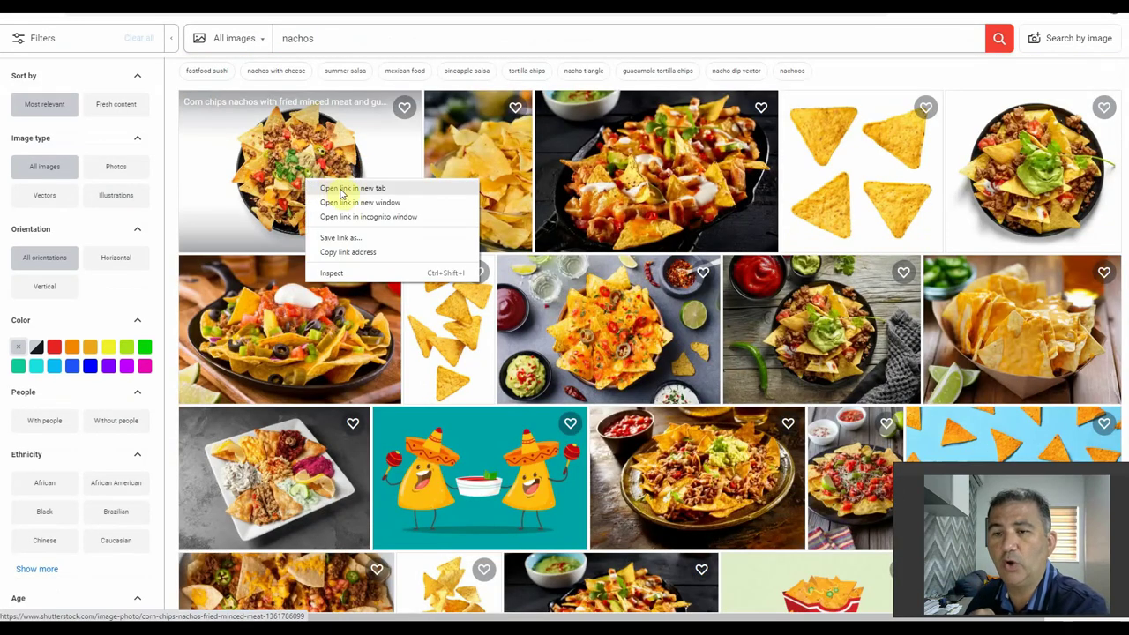
click(340, 191)
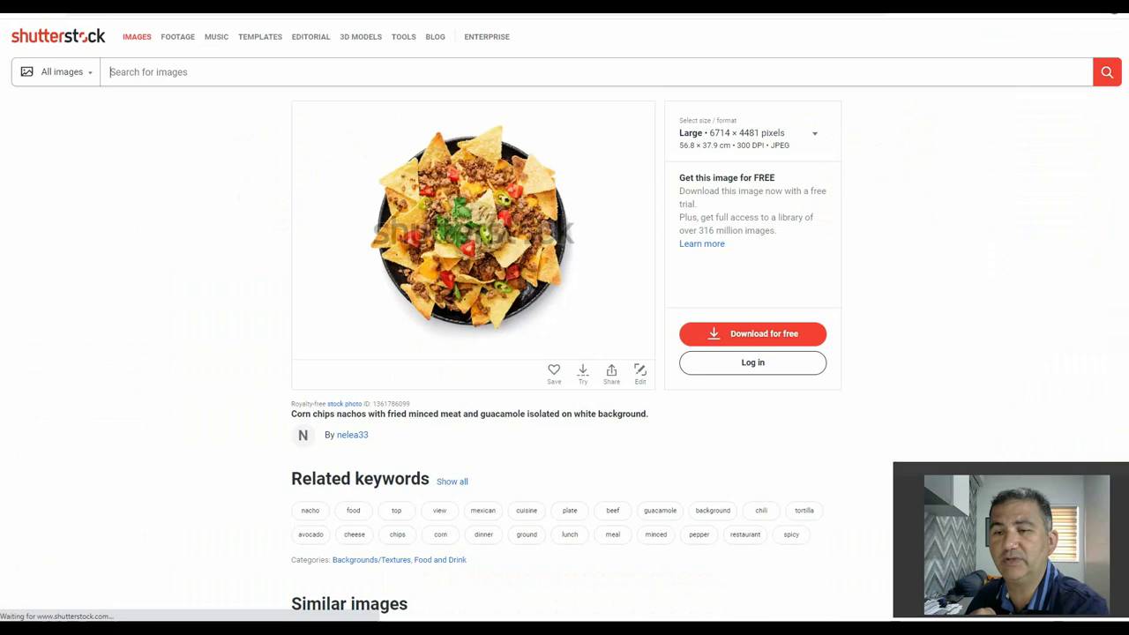
- Review the photo's Related keywords on Shutterstock, then return to the Excel workbook
scroll(212, 333, down, 3)
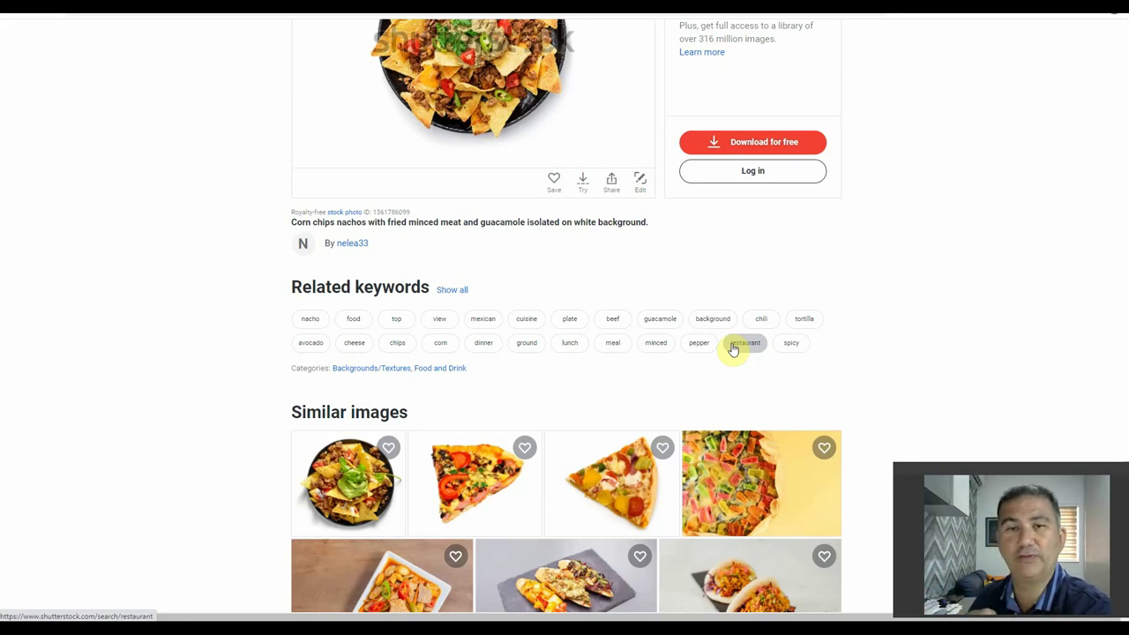
click(734, 346)
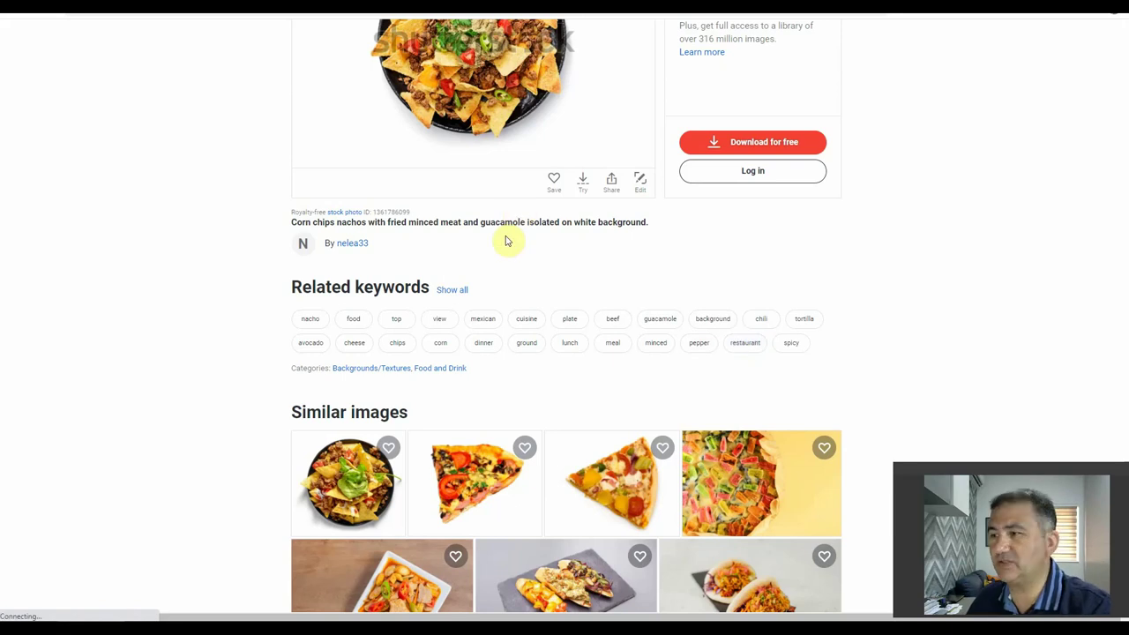
key(alt+Tab)
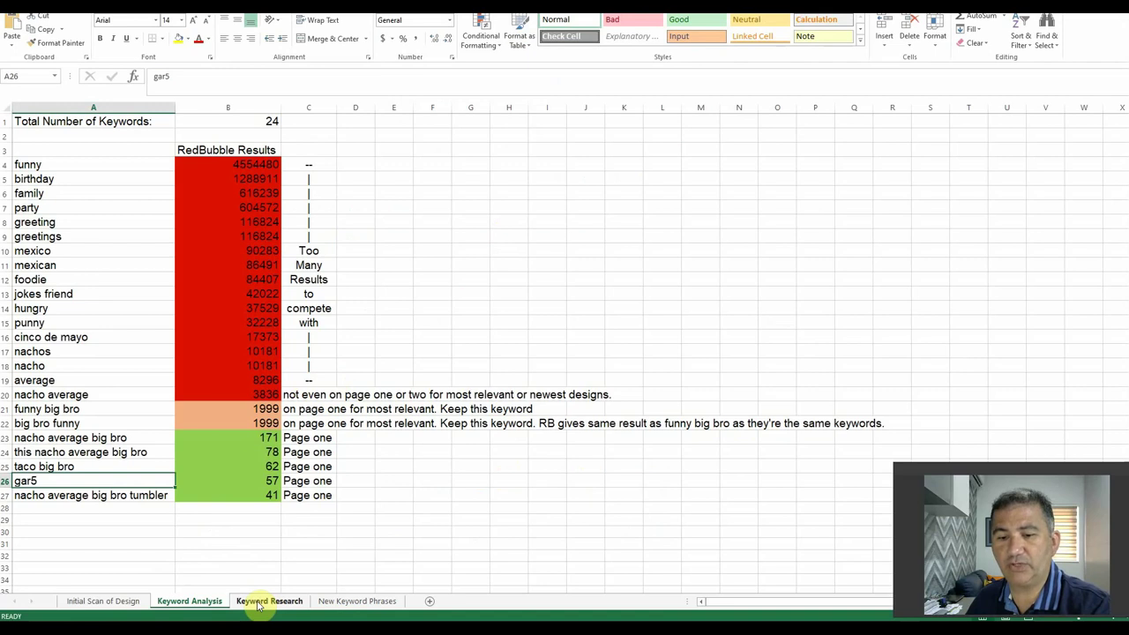
- On Keyword Research, go over the Food & Culture, style, Emotional Resonance and Other groups, marking Nacho–Nacho Triangle
click(264, 600)
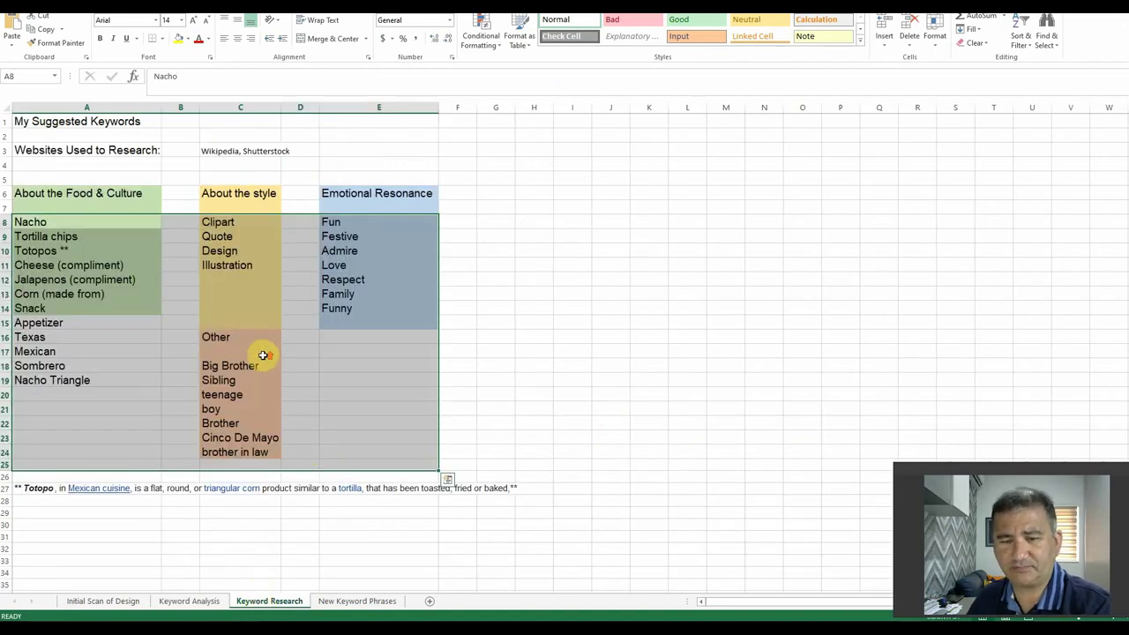
click(174, 246)
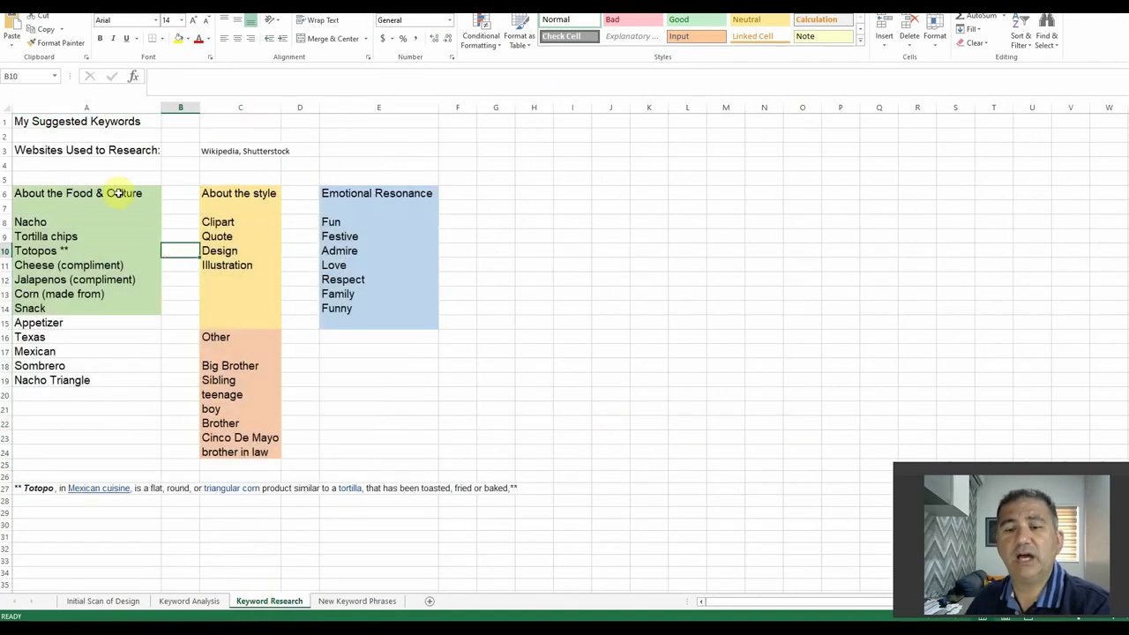
click(101, 196)
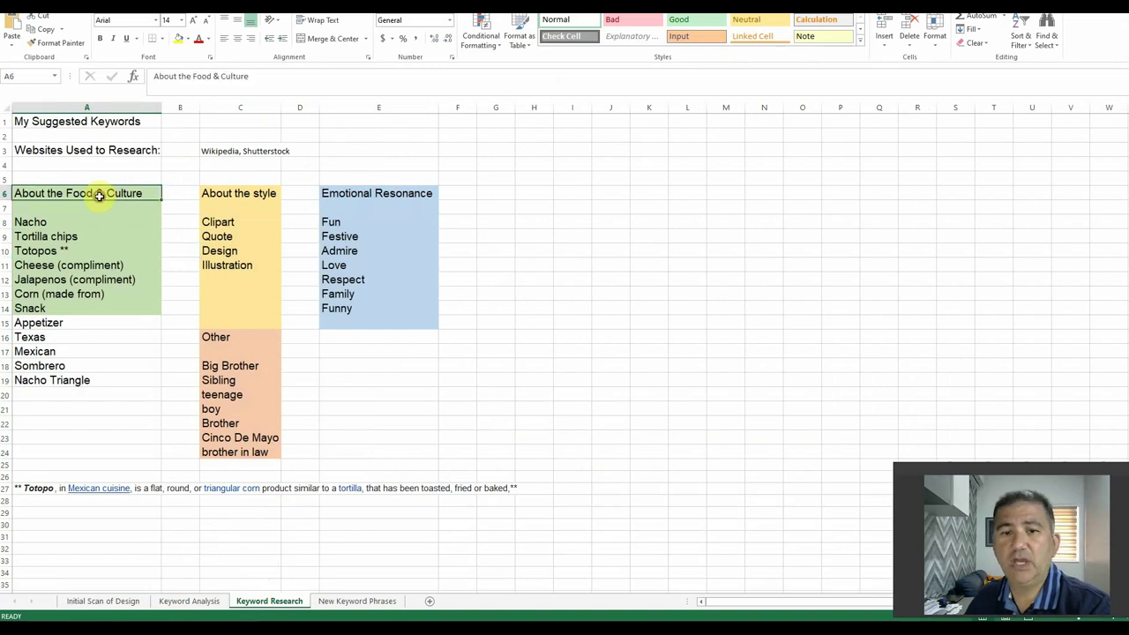
click(217, 193)
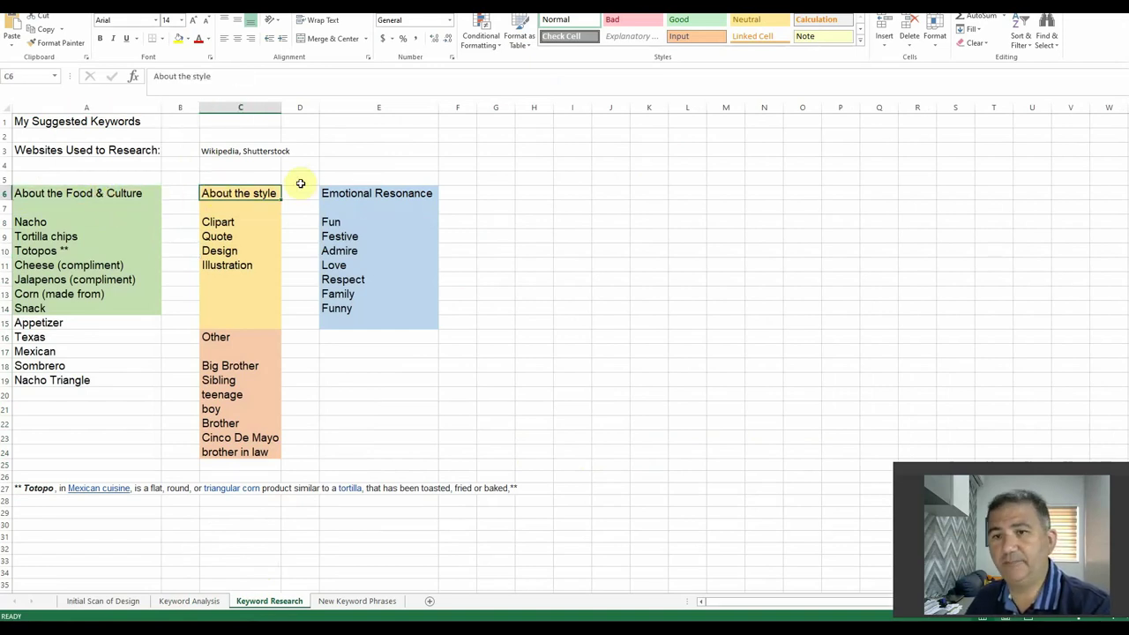
click(326, 193)
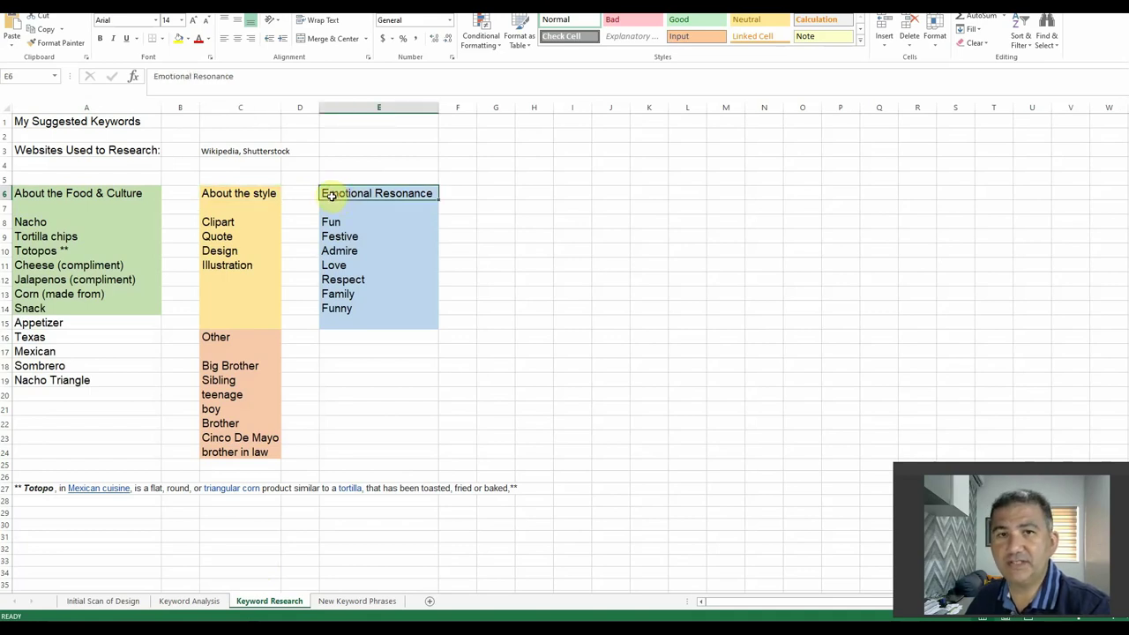
click(218, 338)
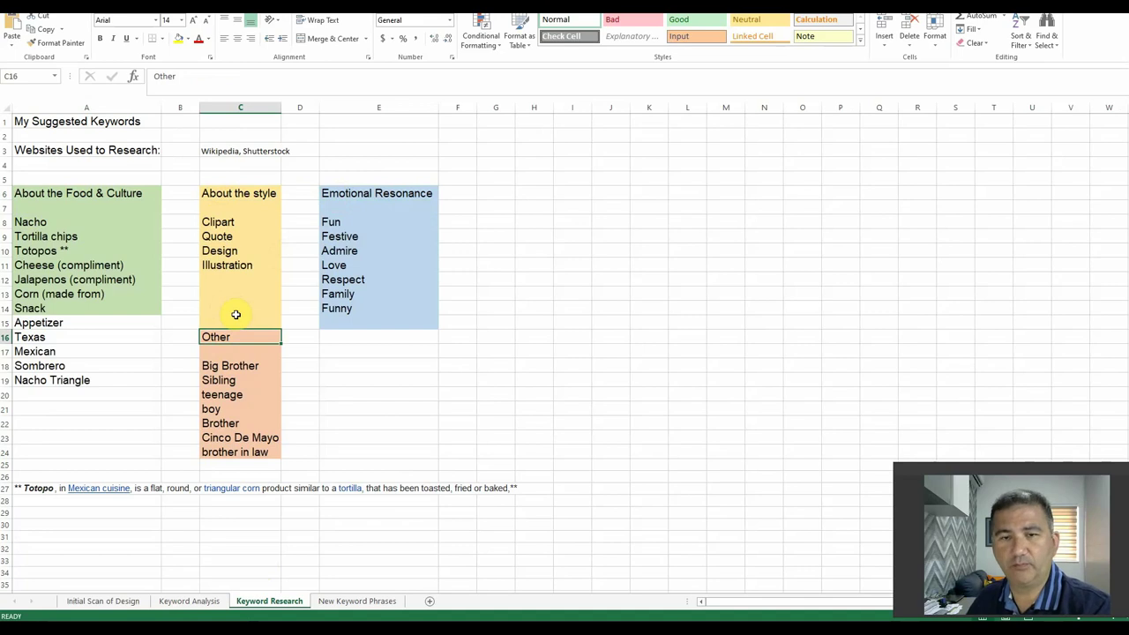
click(35, 193)
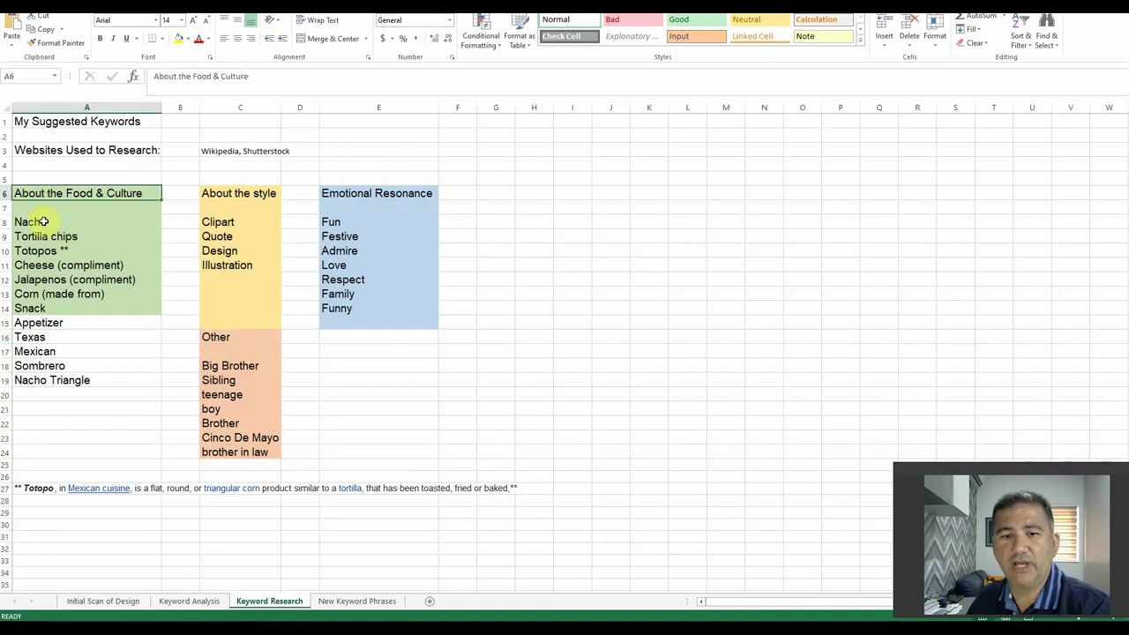
drag(41, 221, 88, 379)
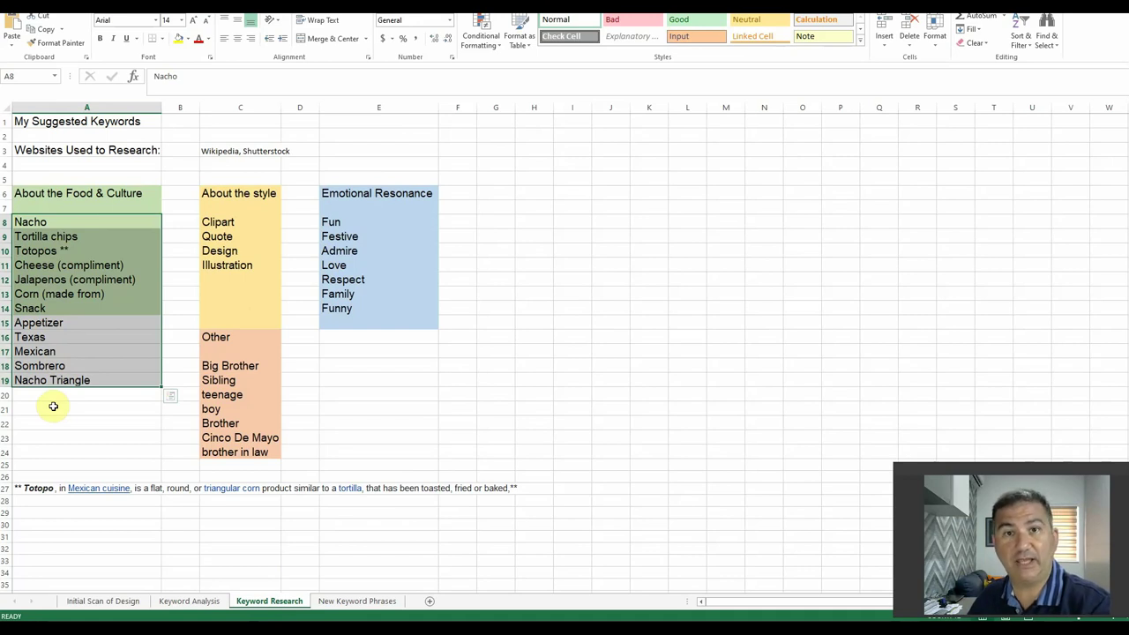
click(51, 266)
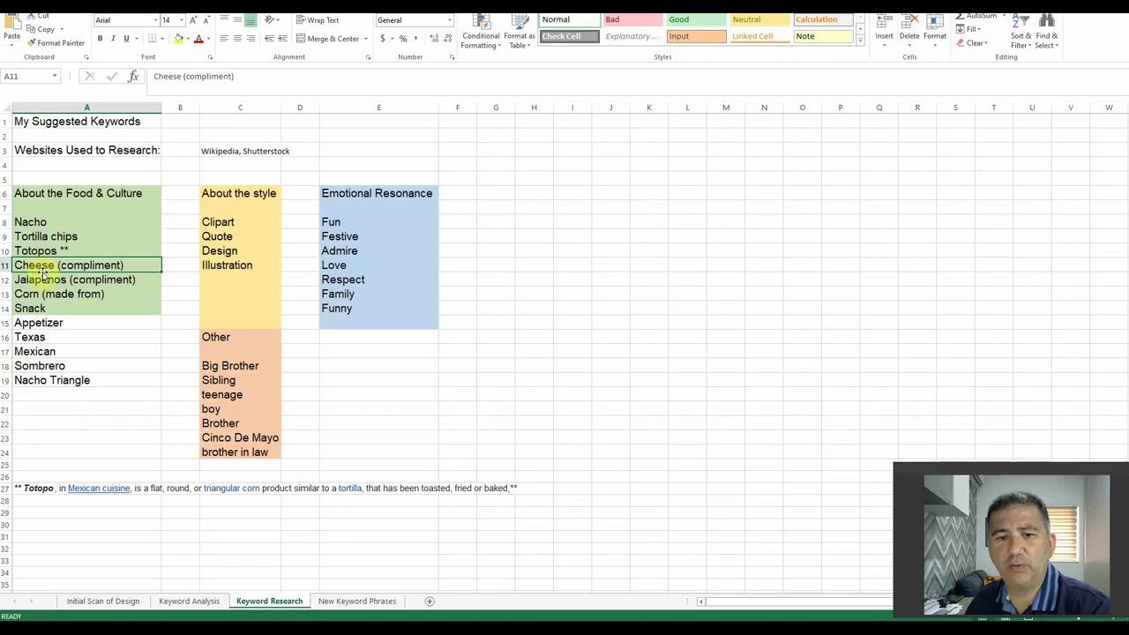
click(46, 279)
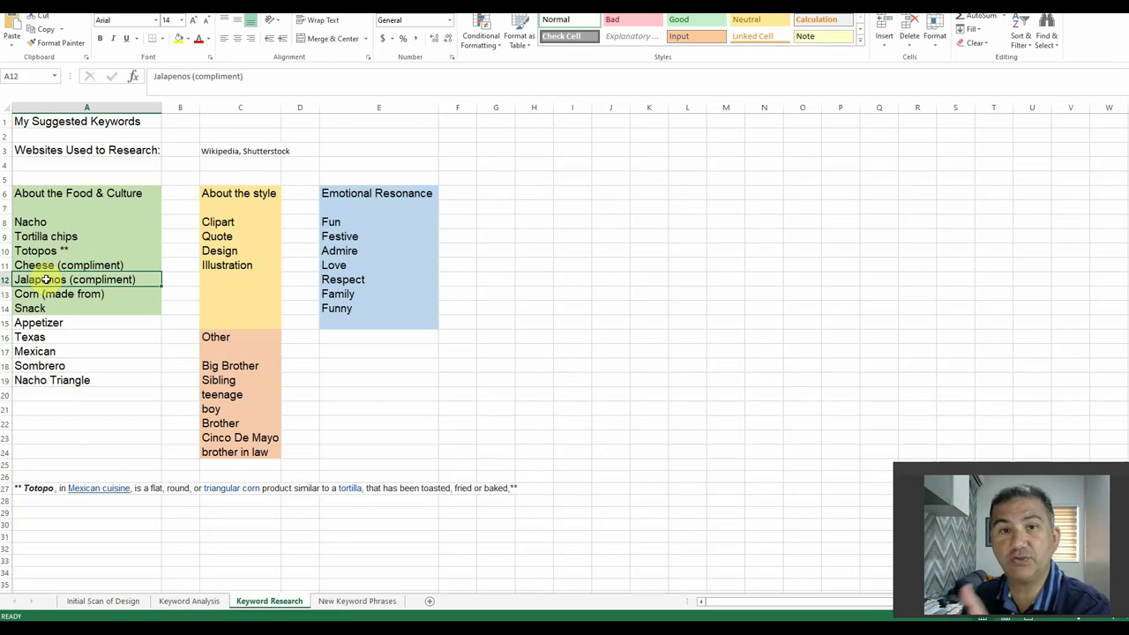
click(159, 296)
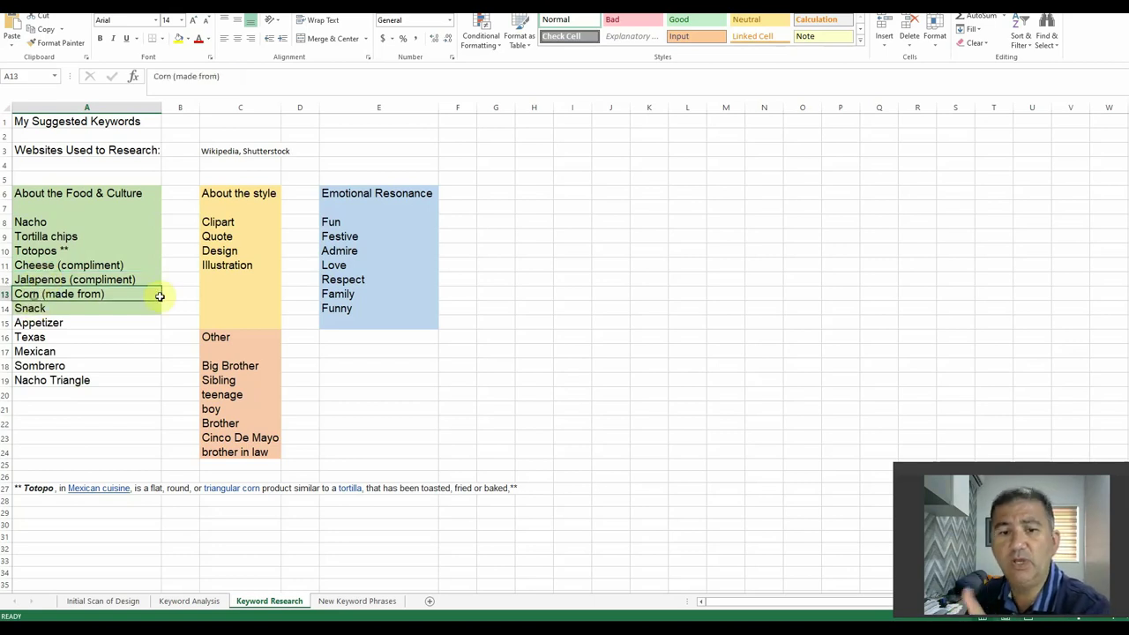
click(97, 309)
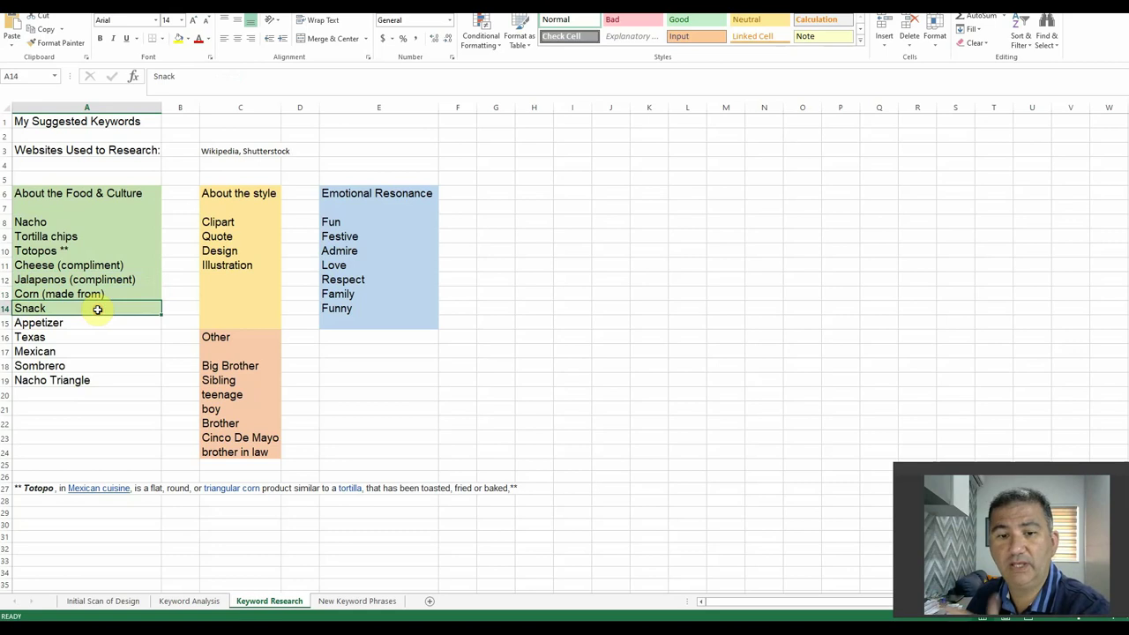
click(94, 322)
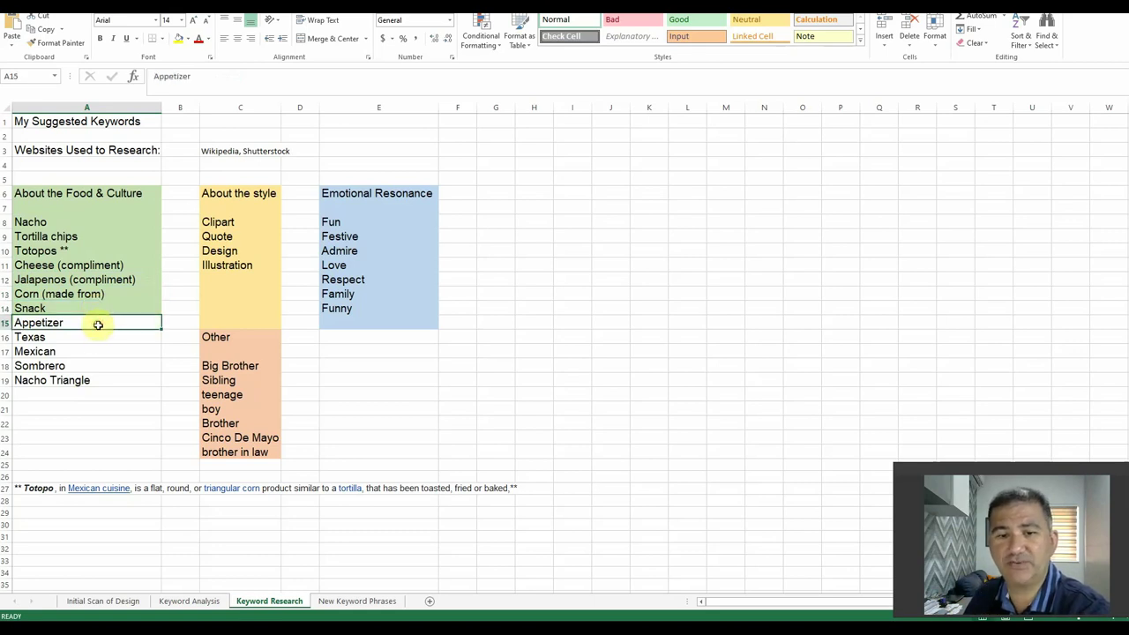
click(98, 339)
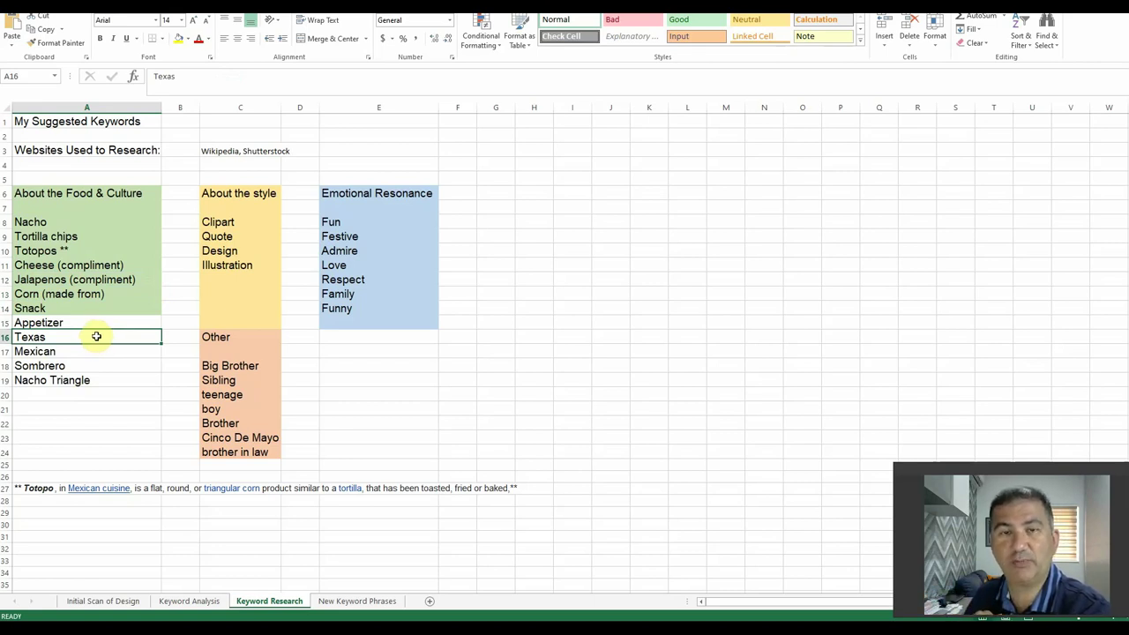
click(99, 352)
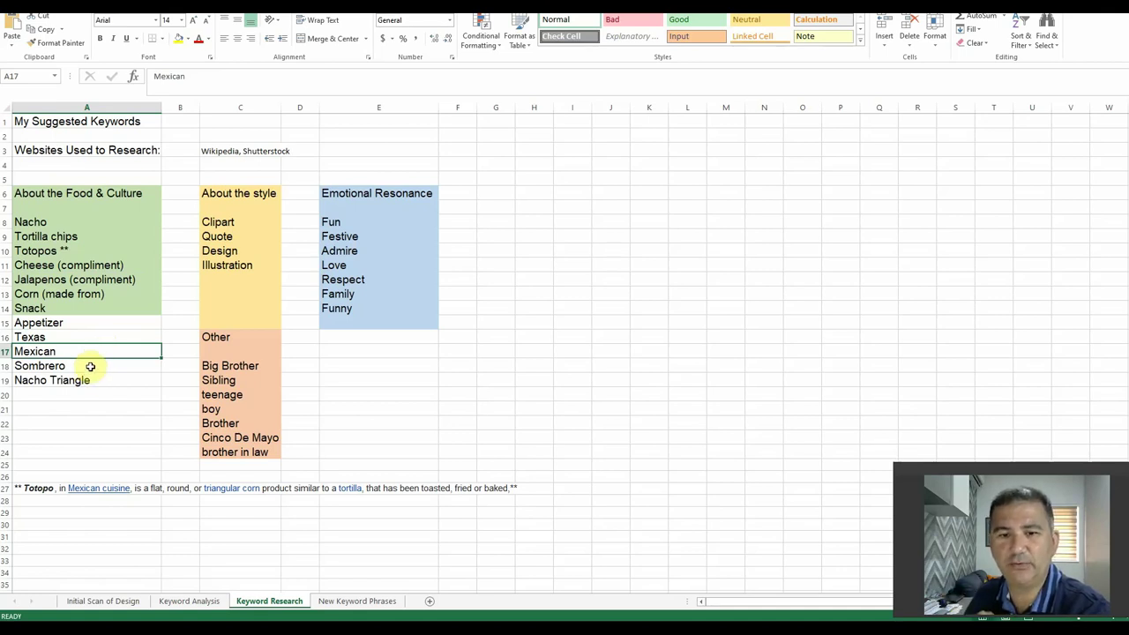
click(90, 366)
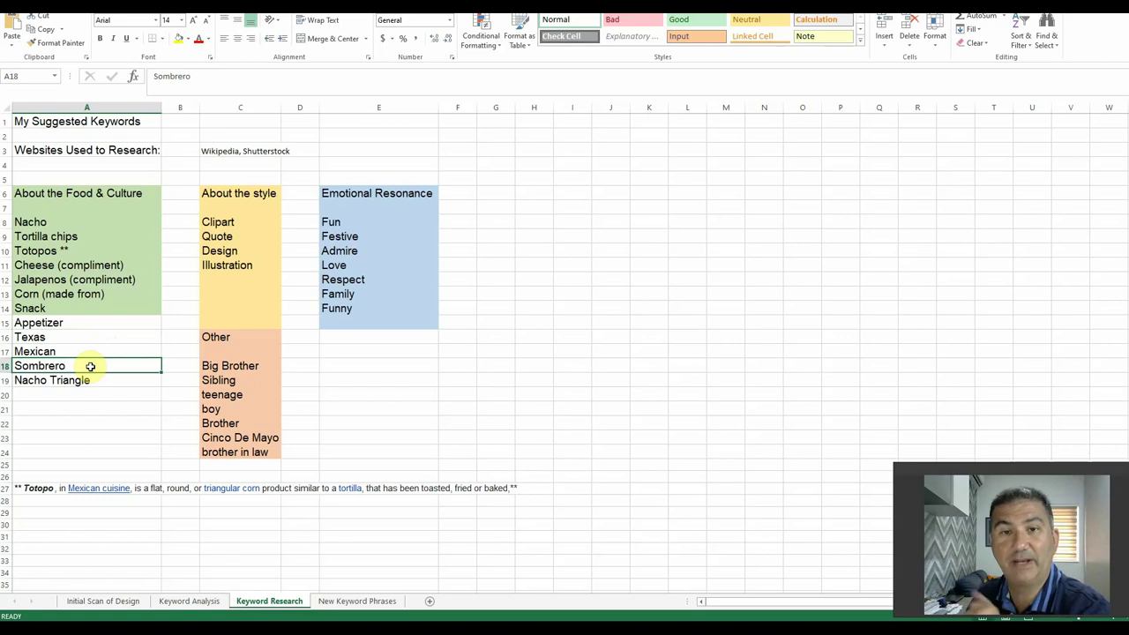
click(105, 379)
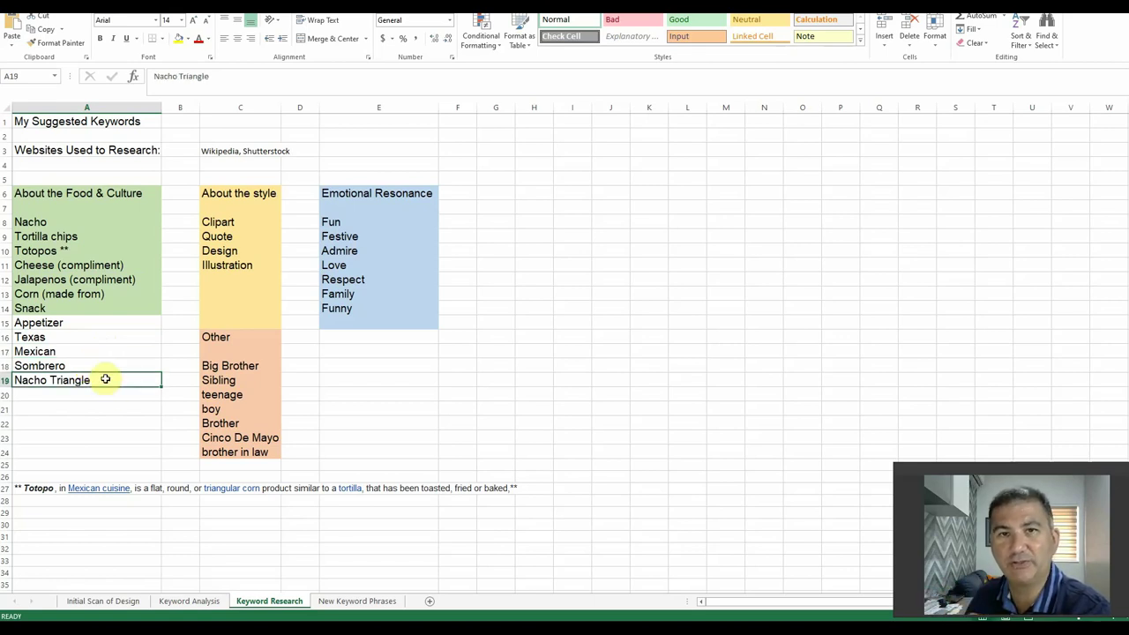
click(241, 197)
click(244, 224)
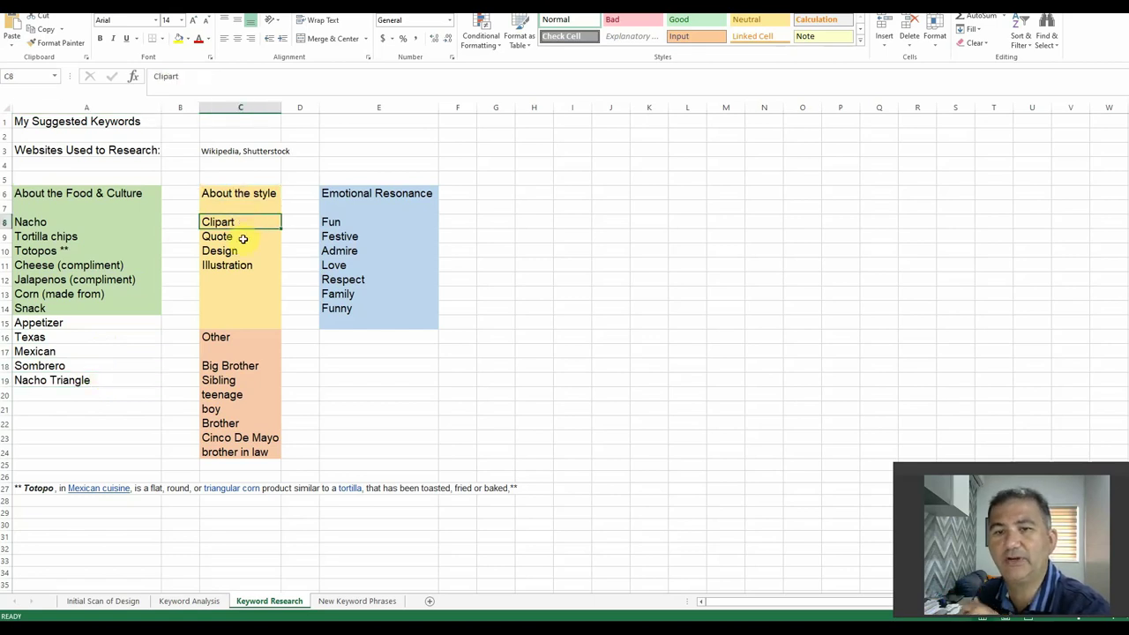
click(243, 238)
click(243, 252)
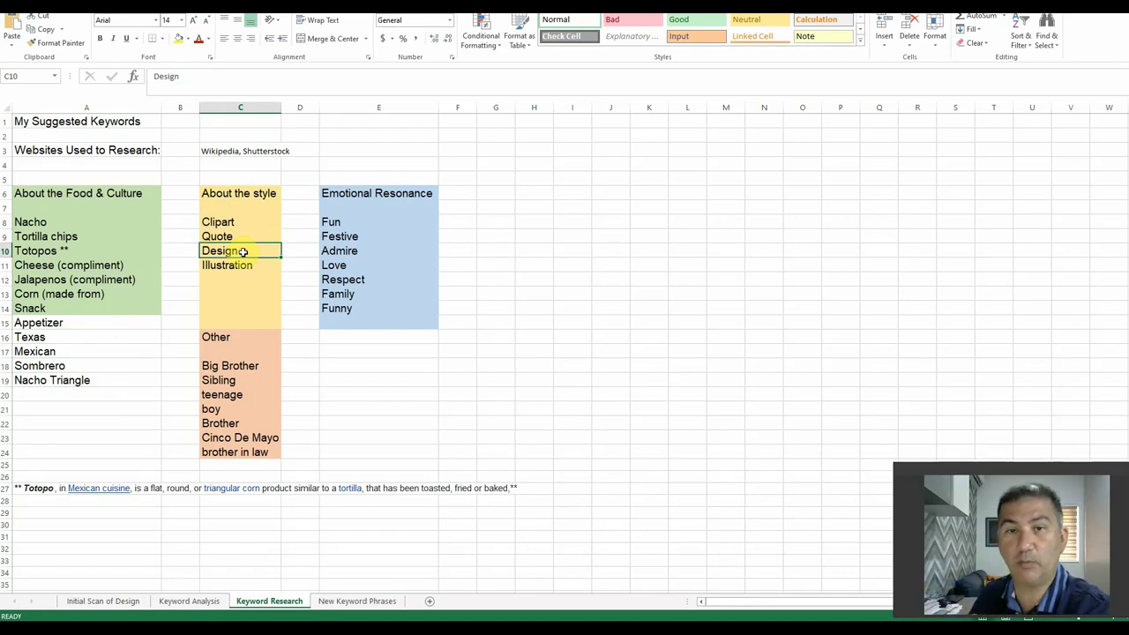
click(240, 265)
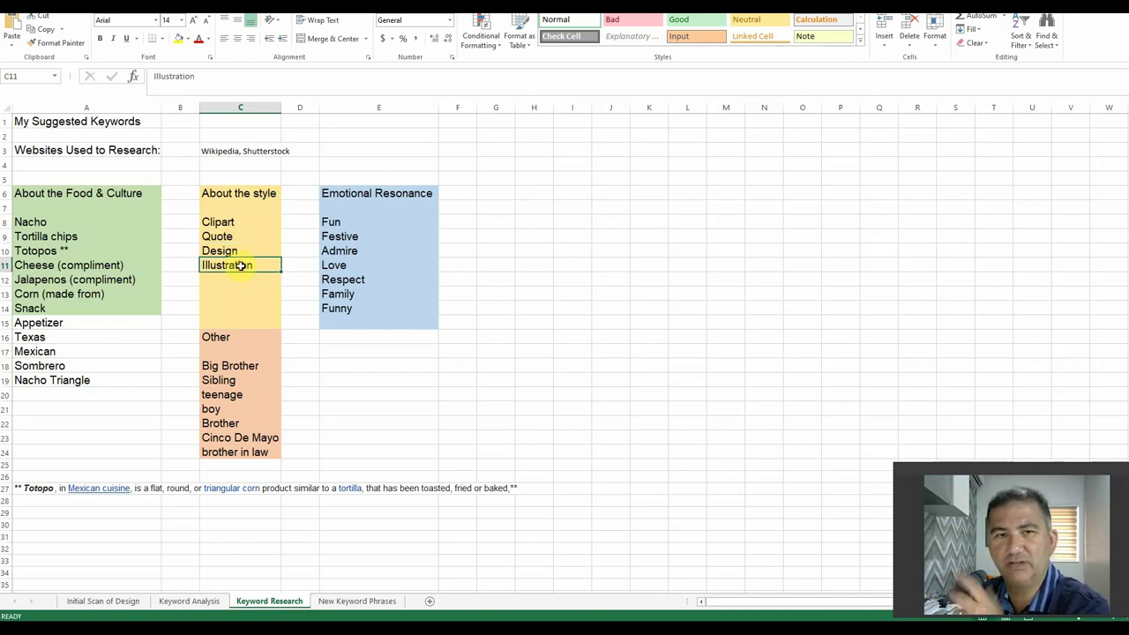
click(381, 195)
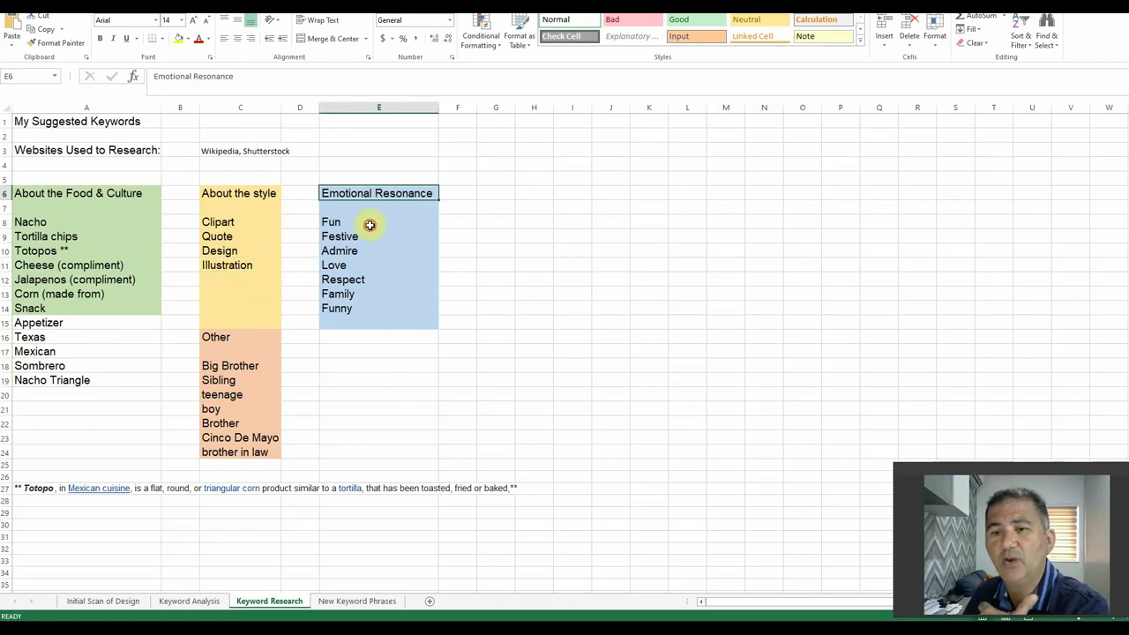
click(369, 224)
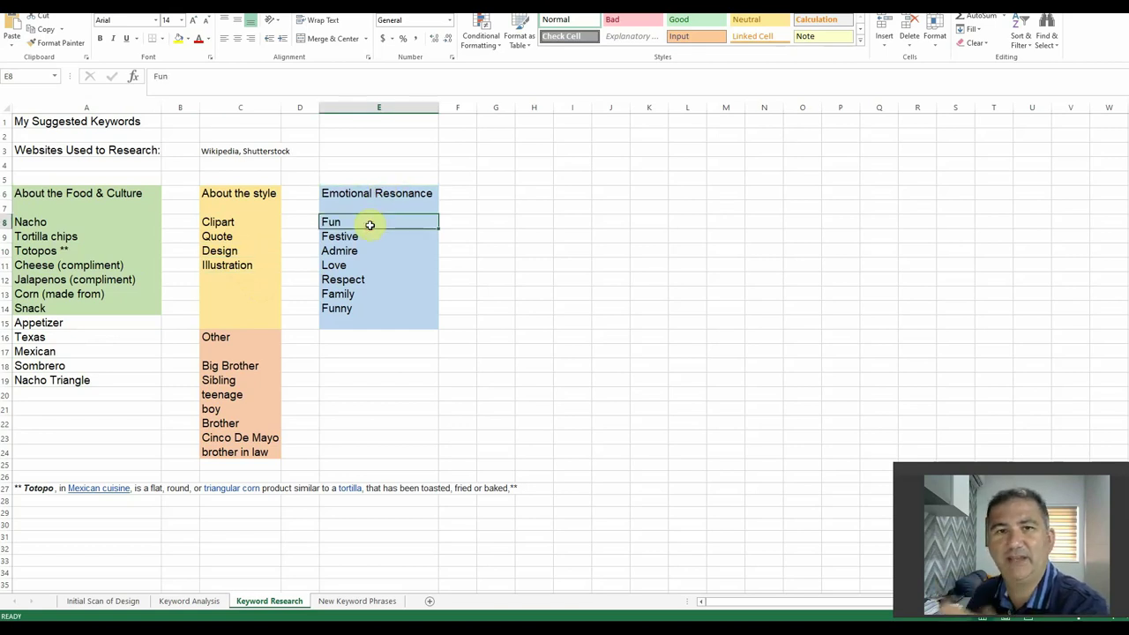
click(362, 235)
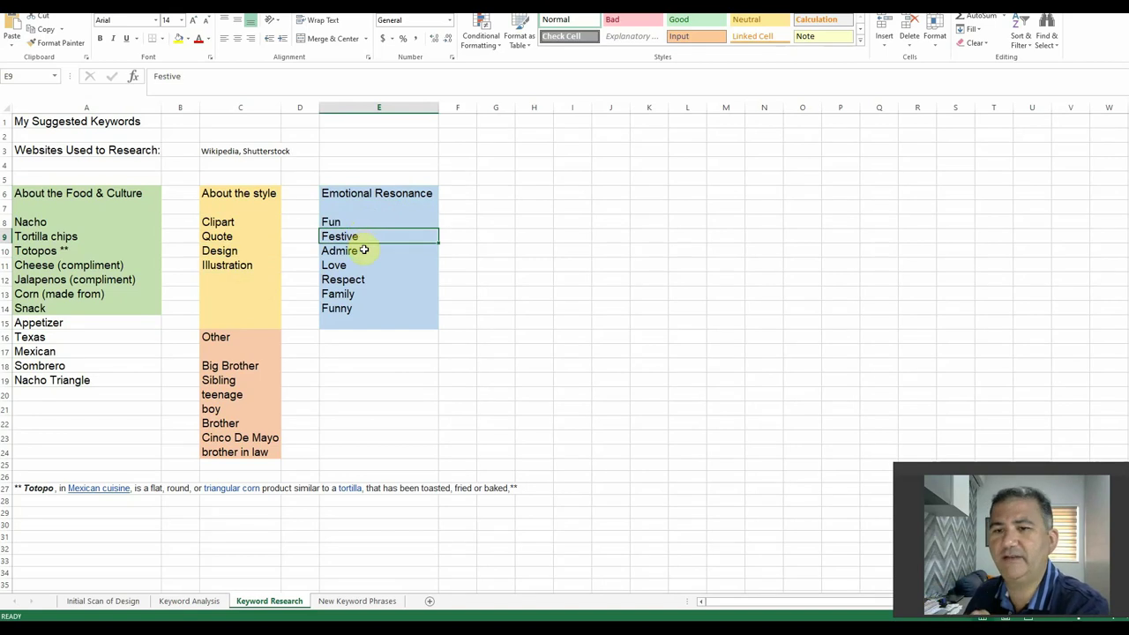
click(370, 254)
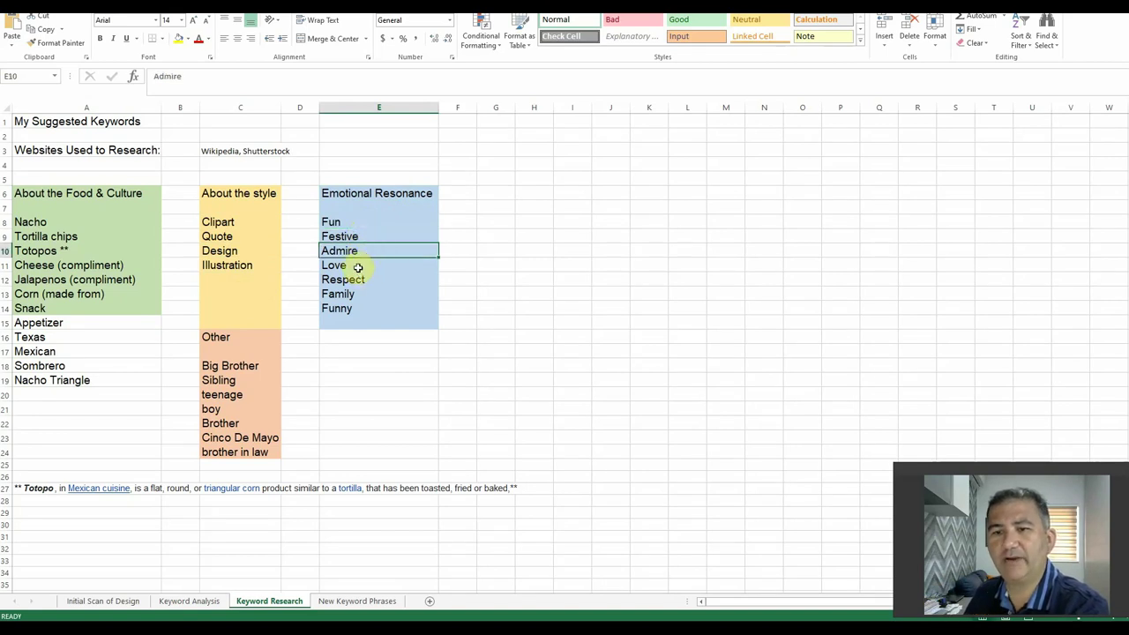
click(357, 267)
click(356, 280)
click(341, 298)
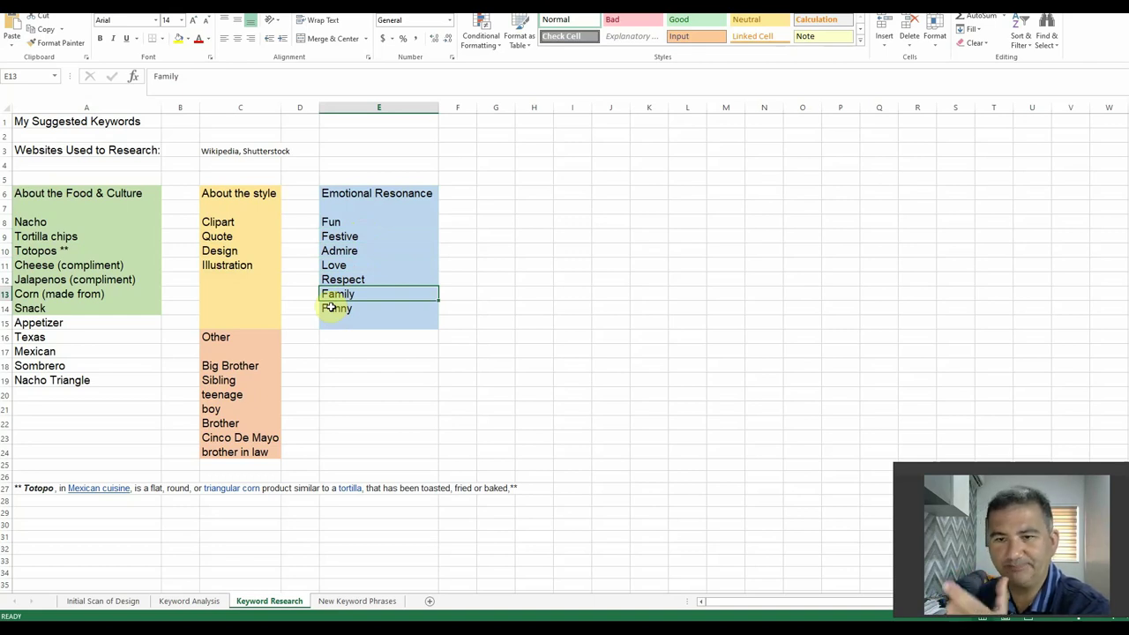
click(344, 307)
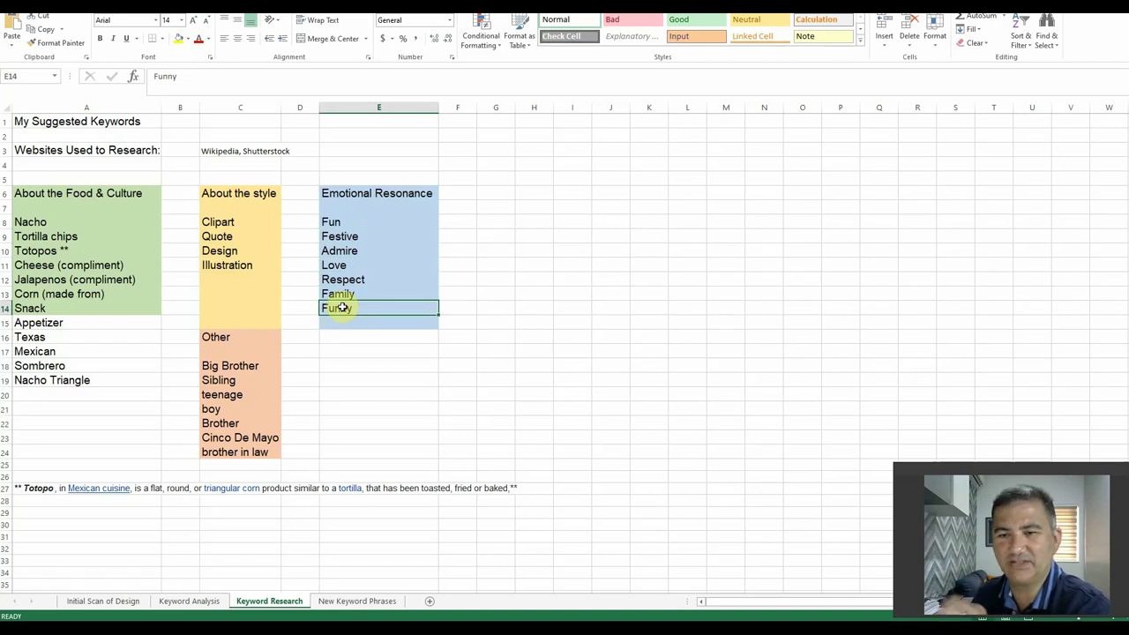
click(226, 354)
scroll(226, 358, down, 2)
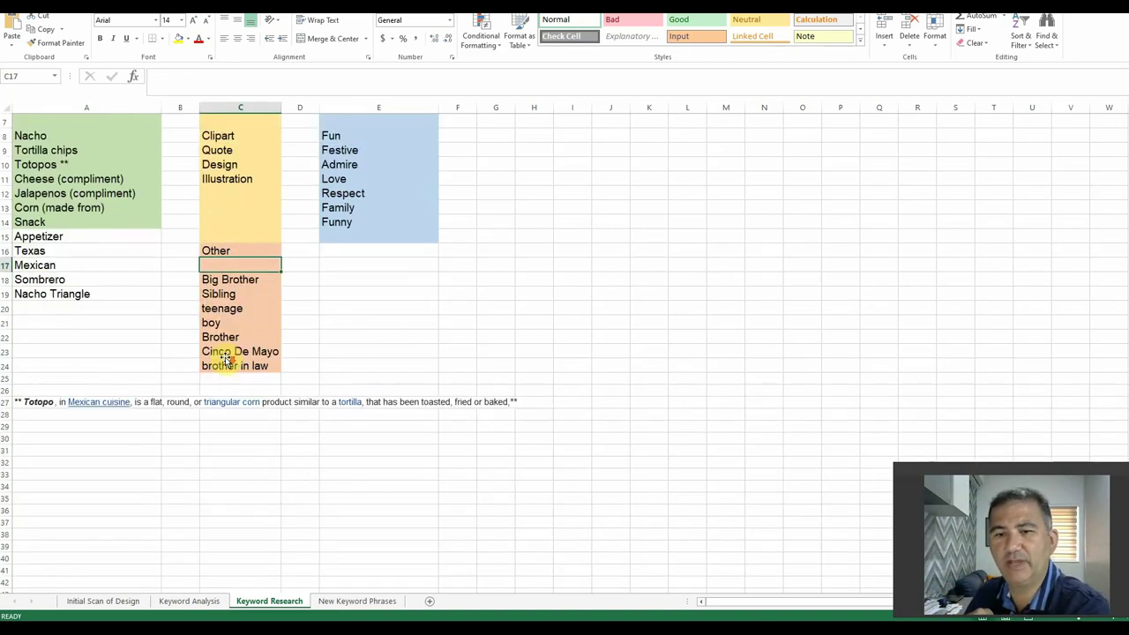
click(237, 284)
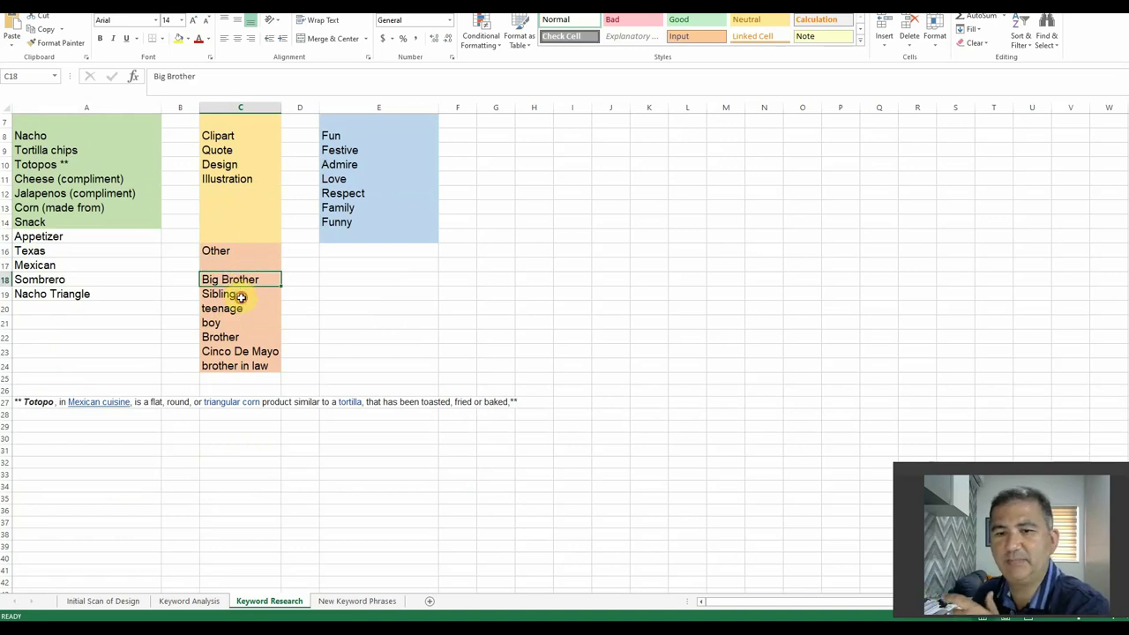
click(239, 298)
click(239, 309)
click(238, 323)
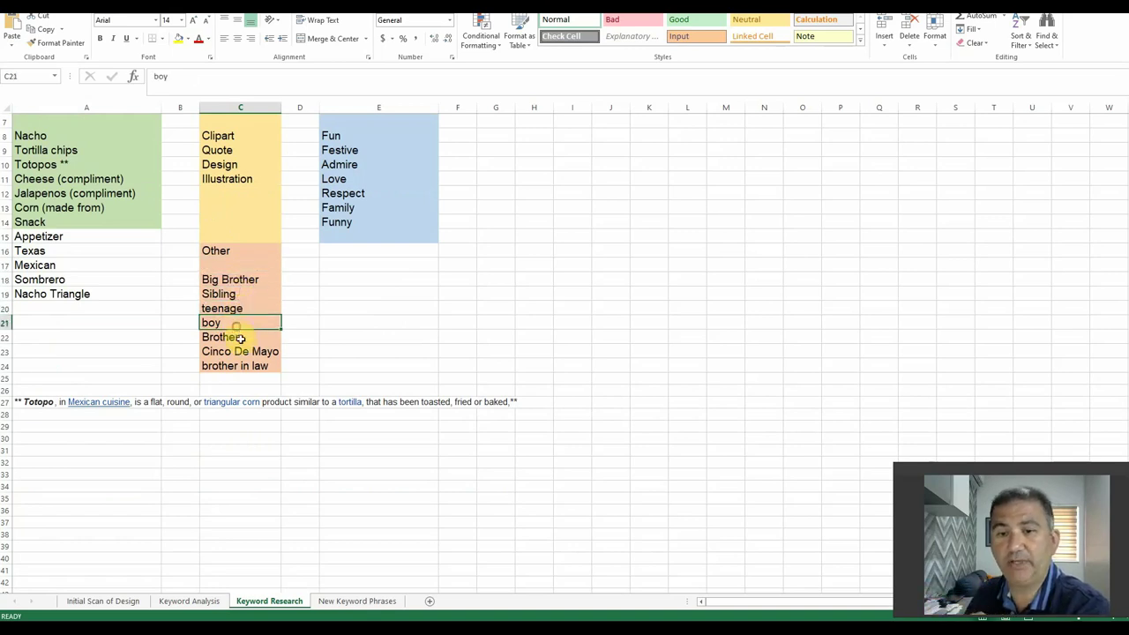
click(239, 337)
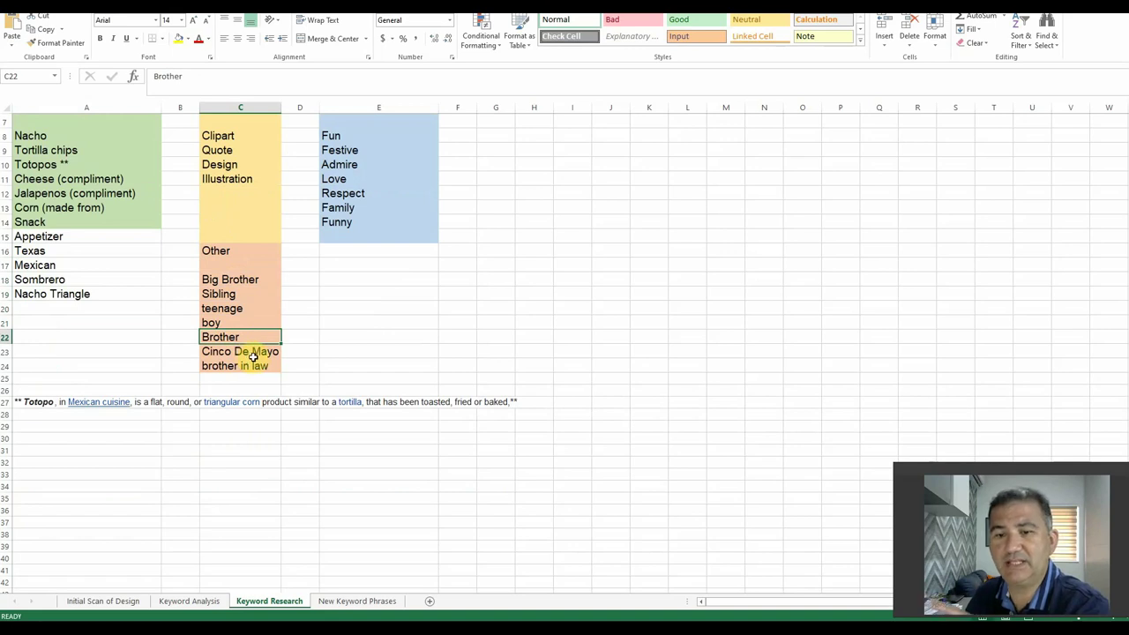
click(250, 352)
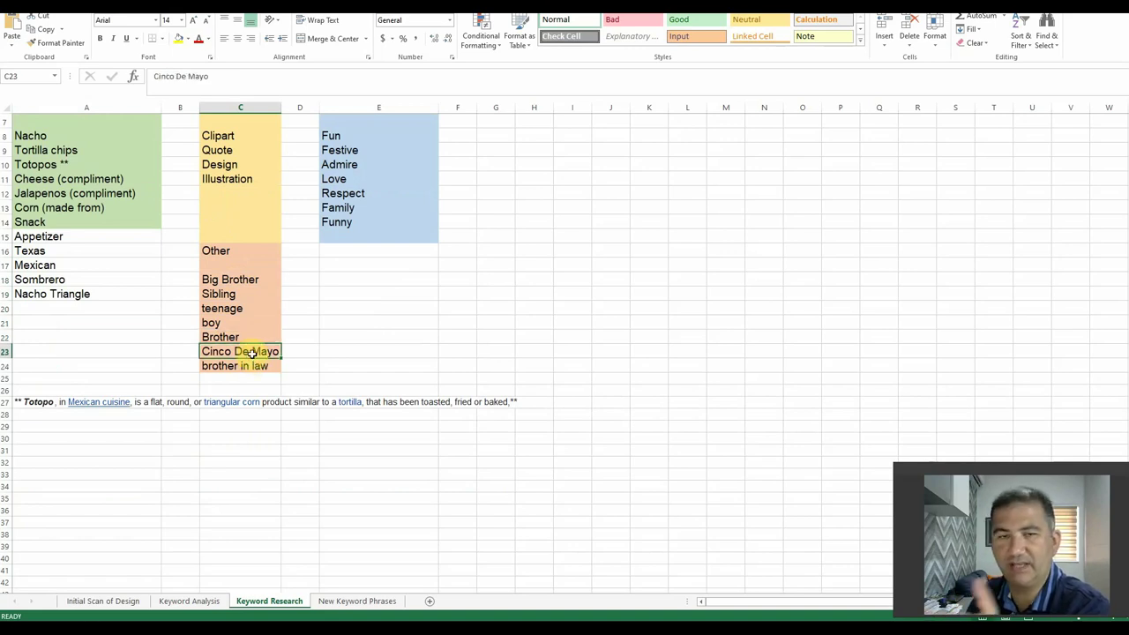
click(262, 365)
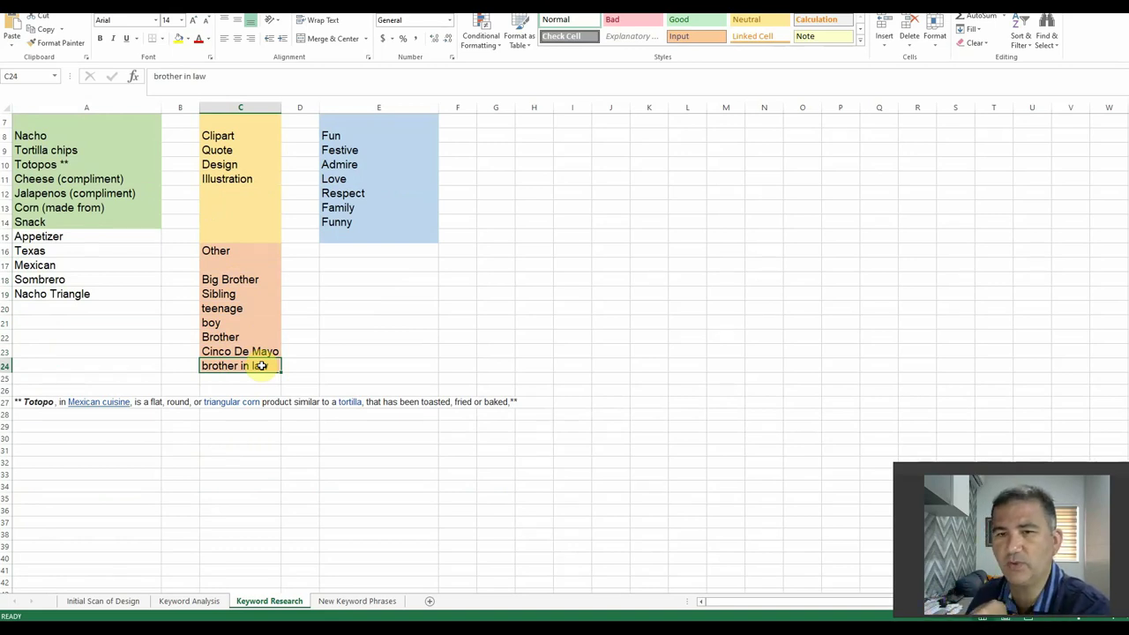
scroll(326, 346, up, 2)
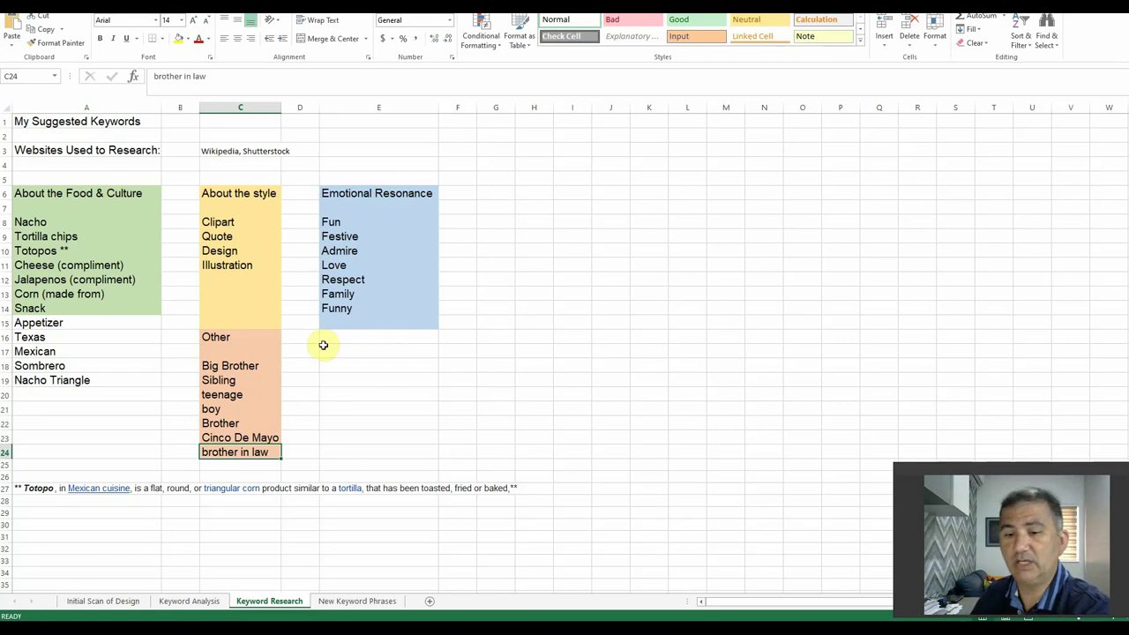
click(357, 603)
click(194, 250)
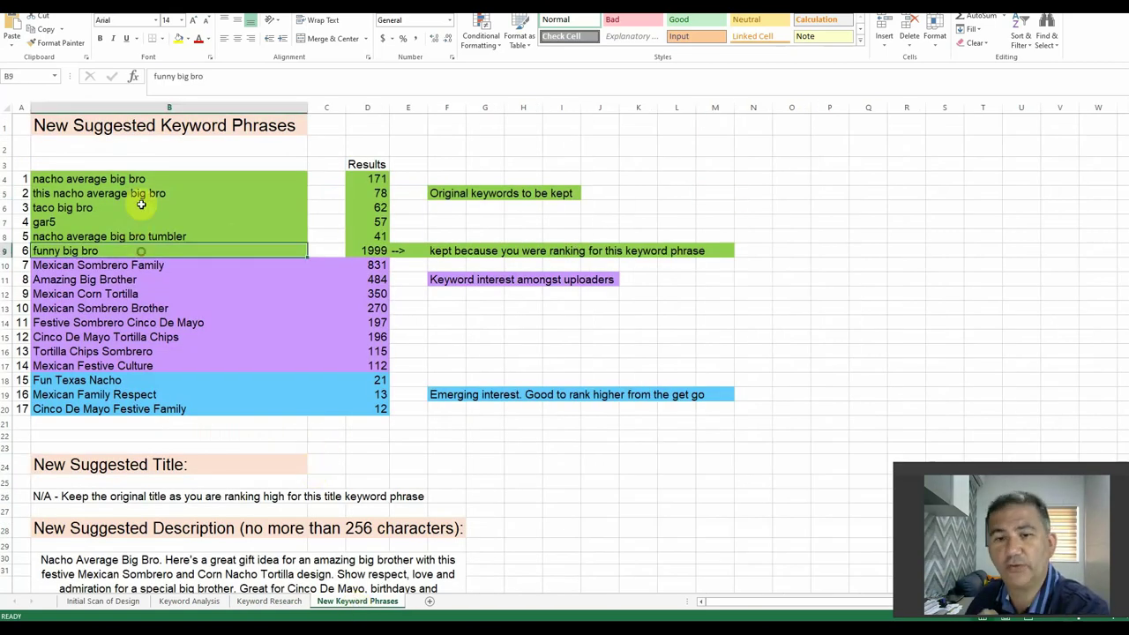
click(152, 179)
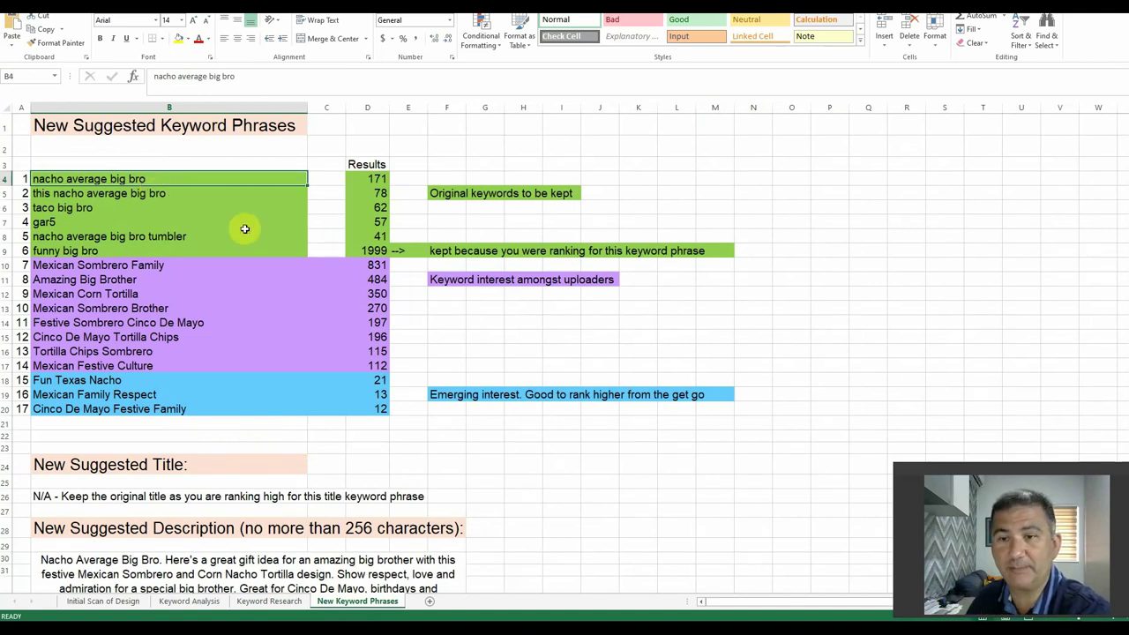
drag(370, 177, 383, 235)
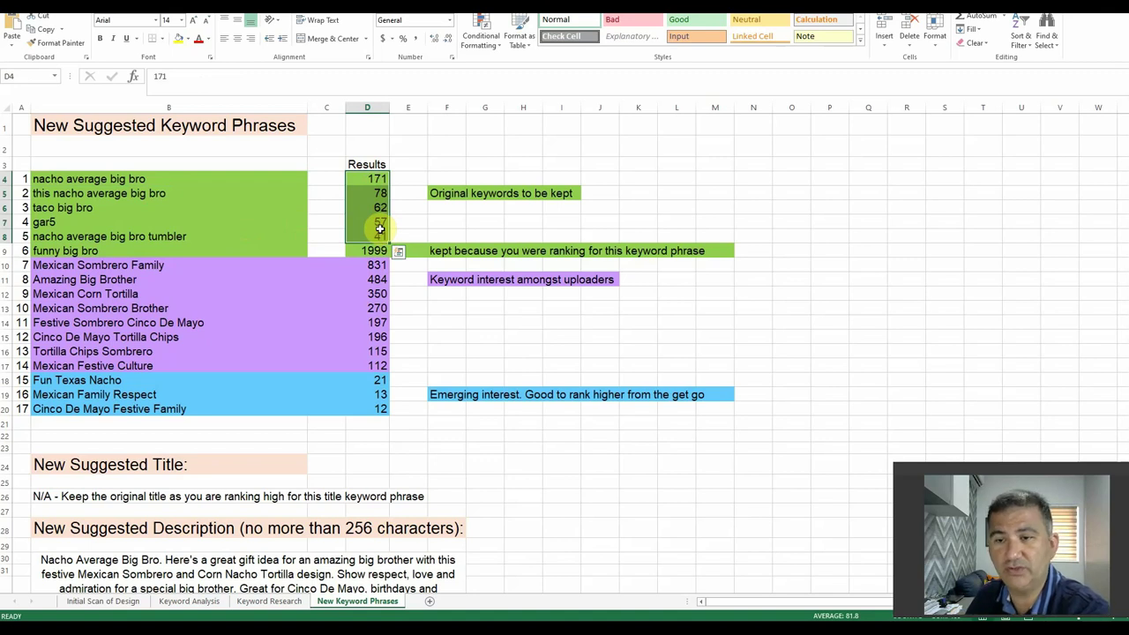
click(362, 250)
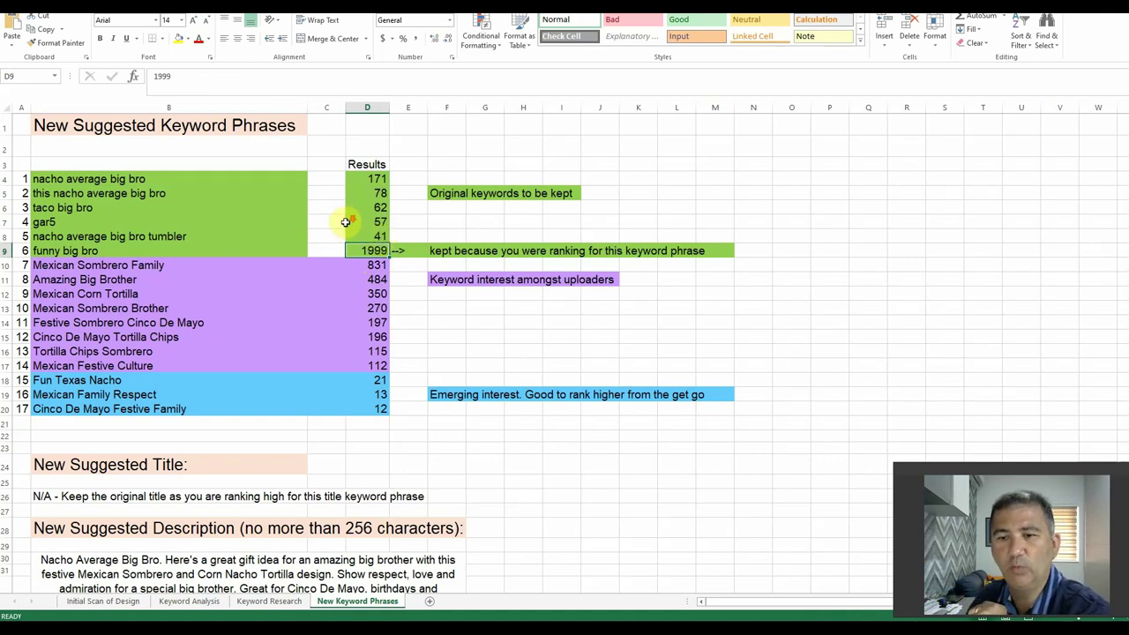
scroll(347, 222, down, 2)
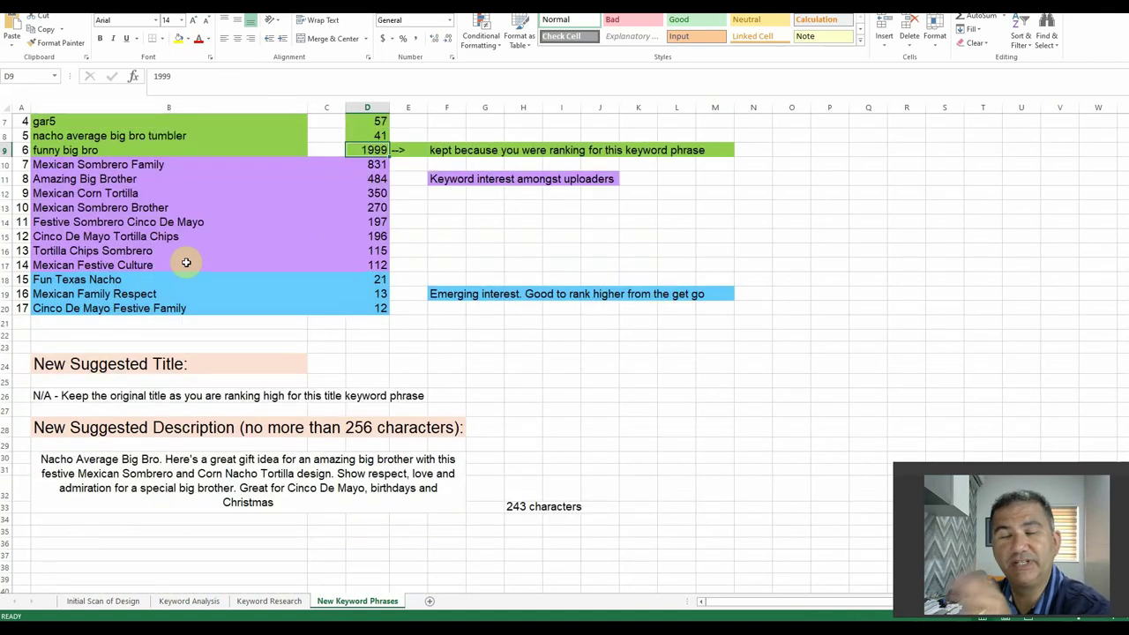
scroll(186, 262, up, 2)
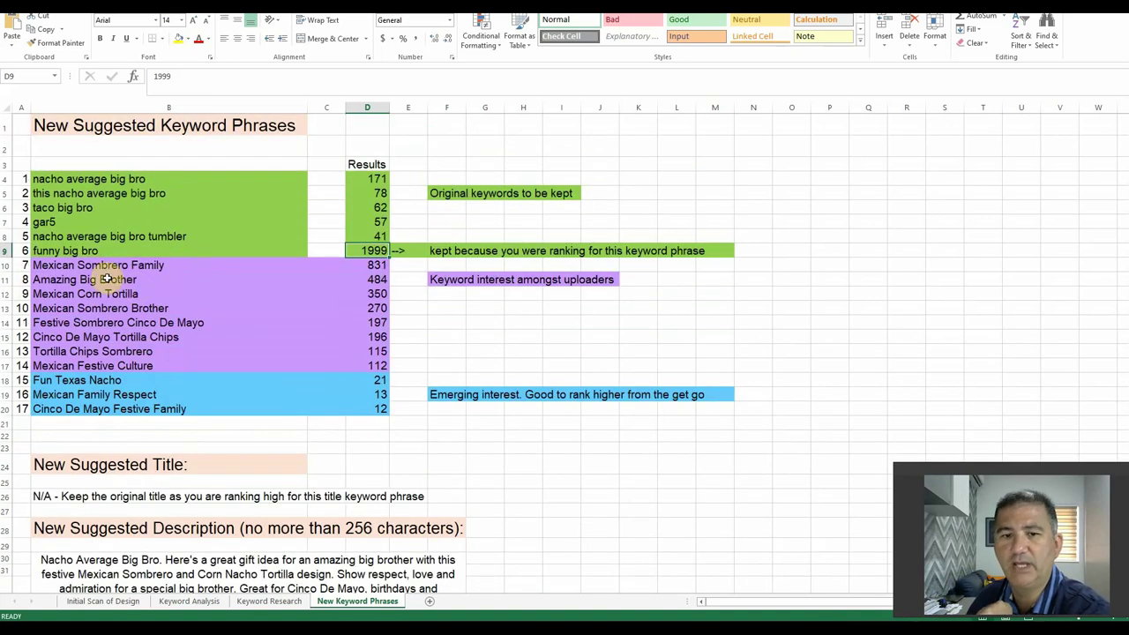
click(104, 264)
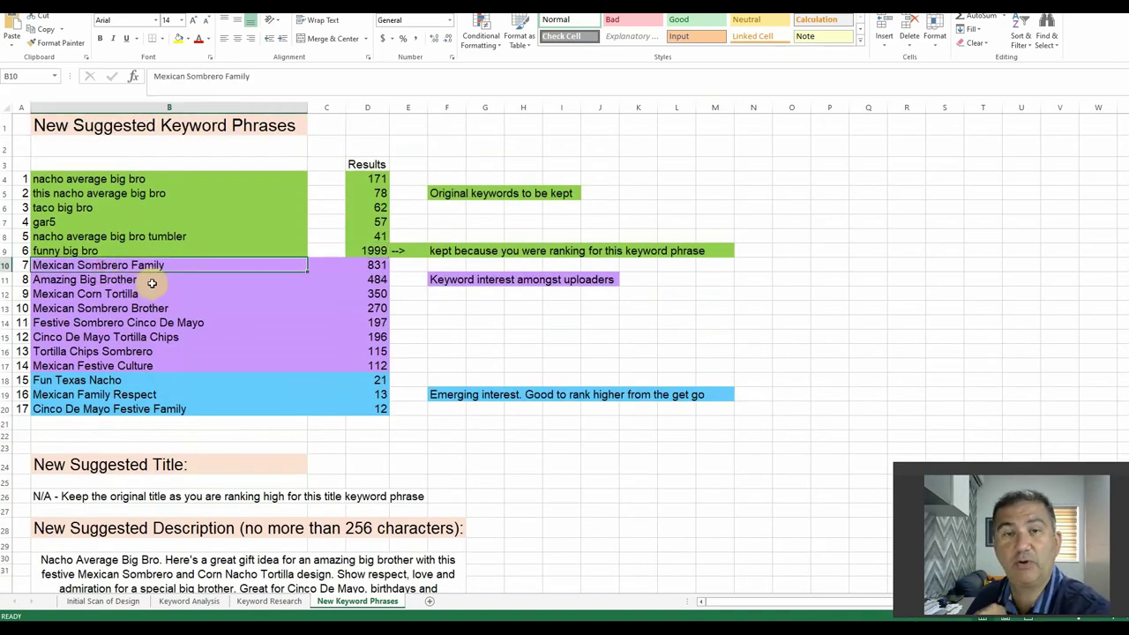
click(374, 264)
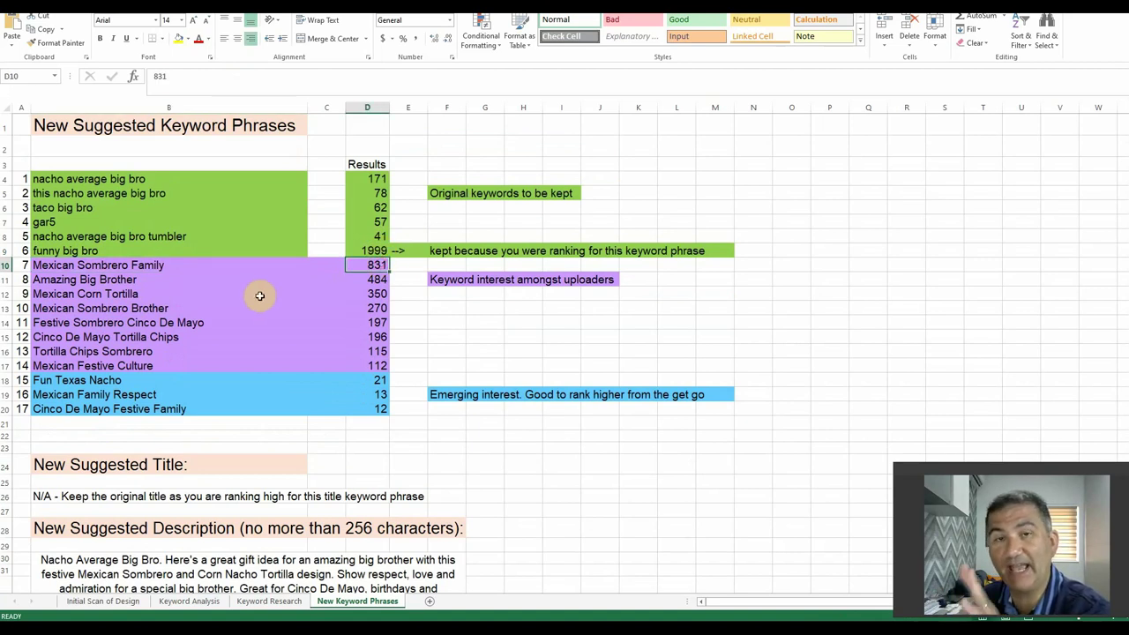
click(163, 283)
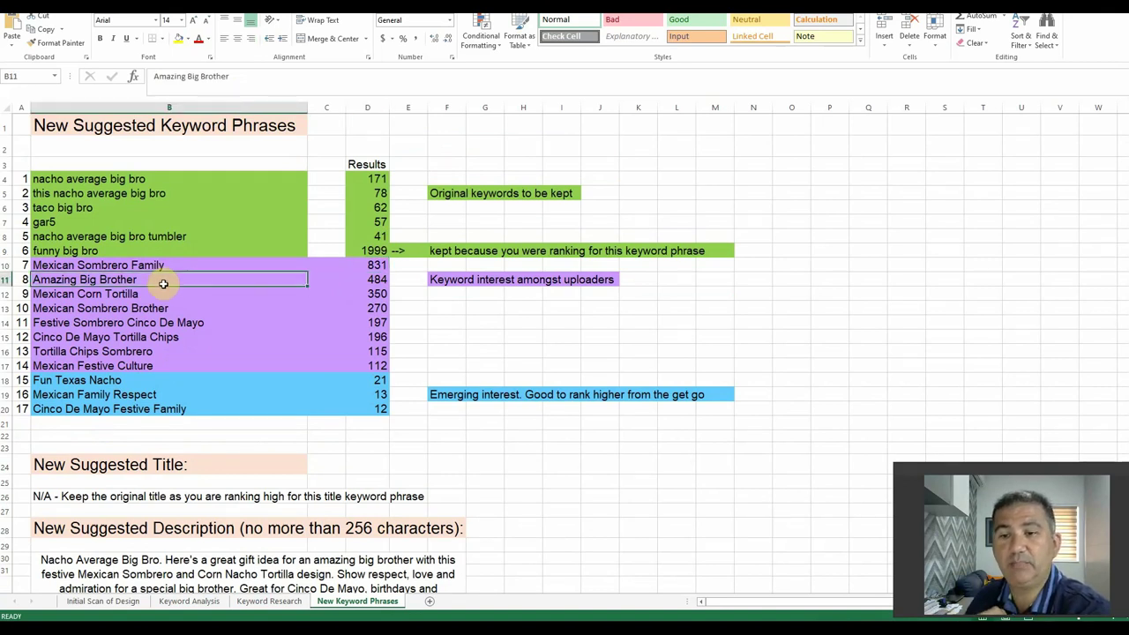
click(370, 279)
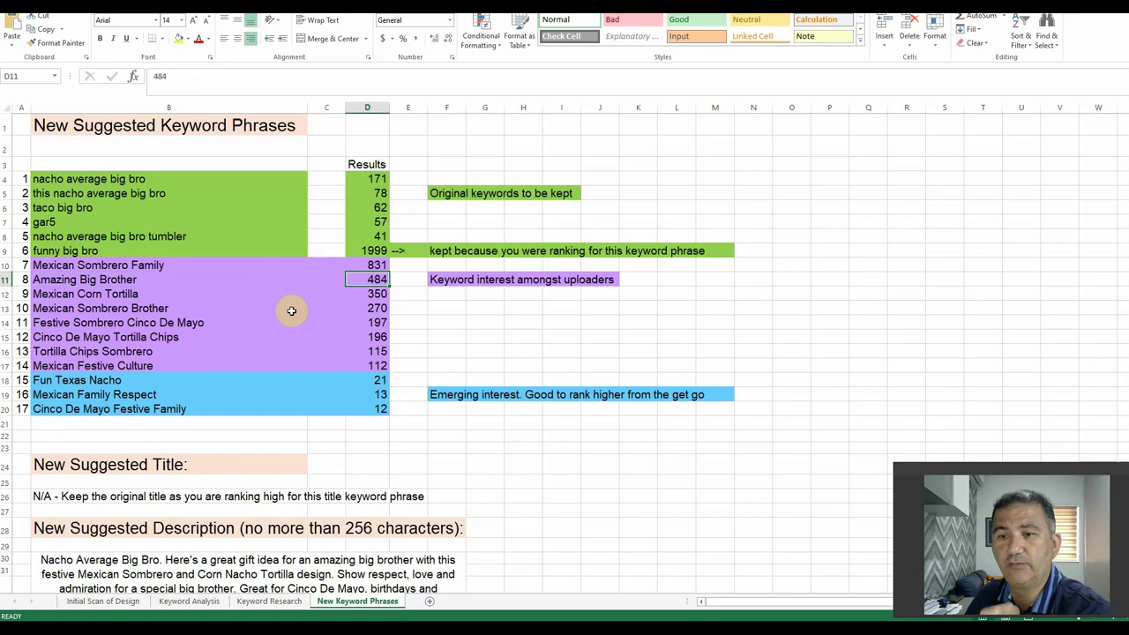
click(156, 298)
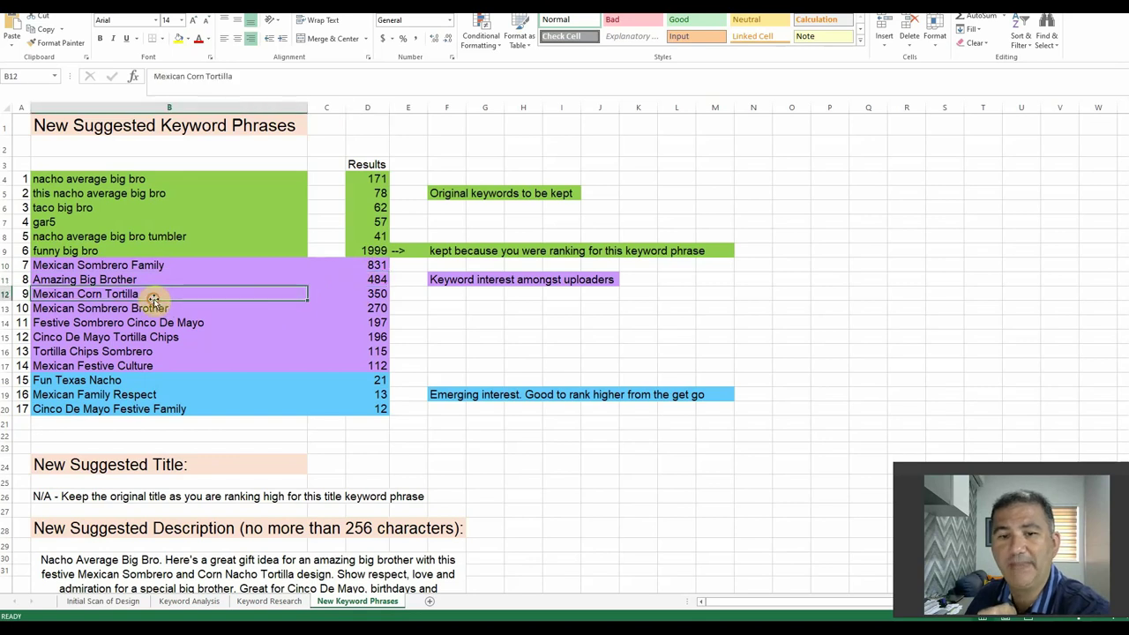
click(379, 293)
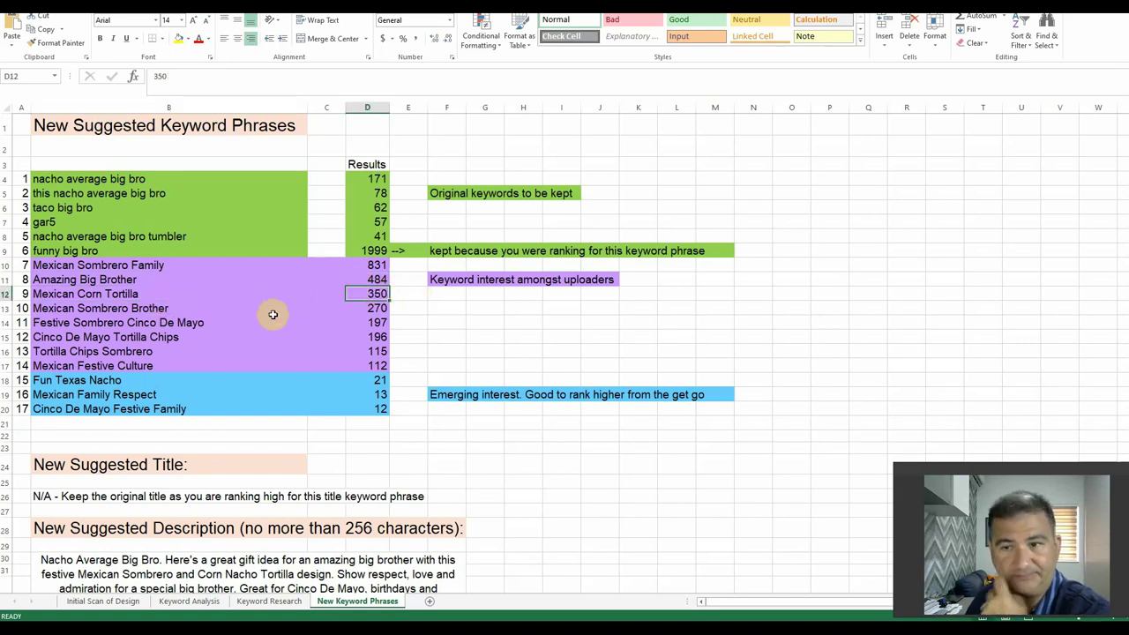
click(215, 307)
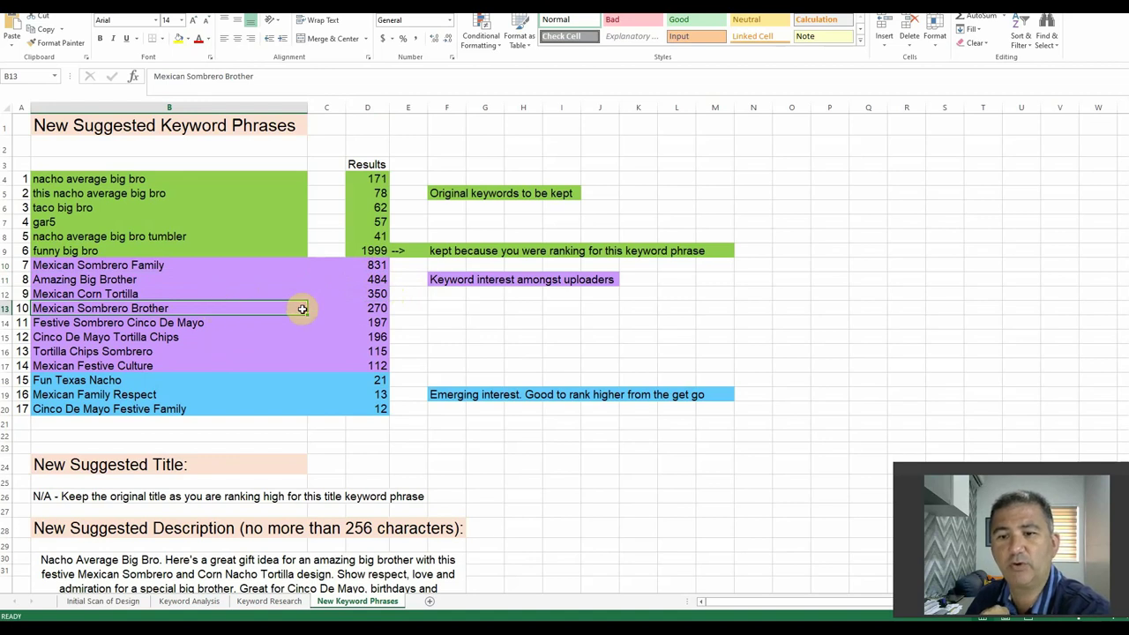
click(371, 308)
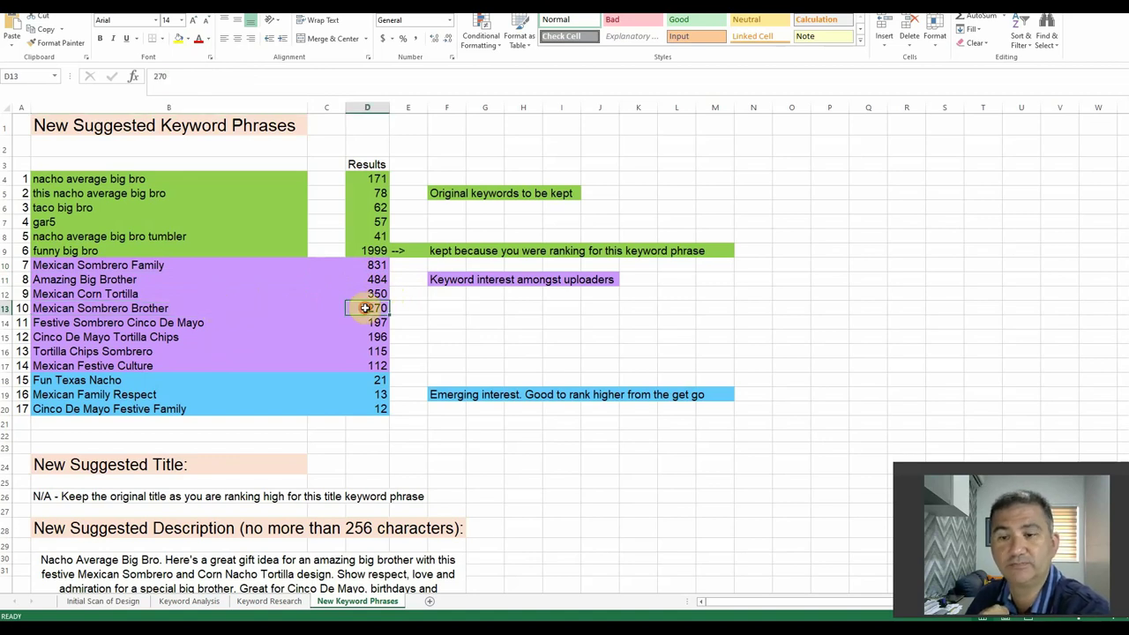
click(226, 323)
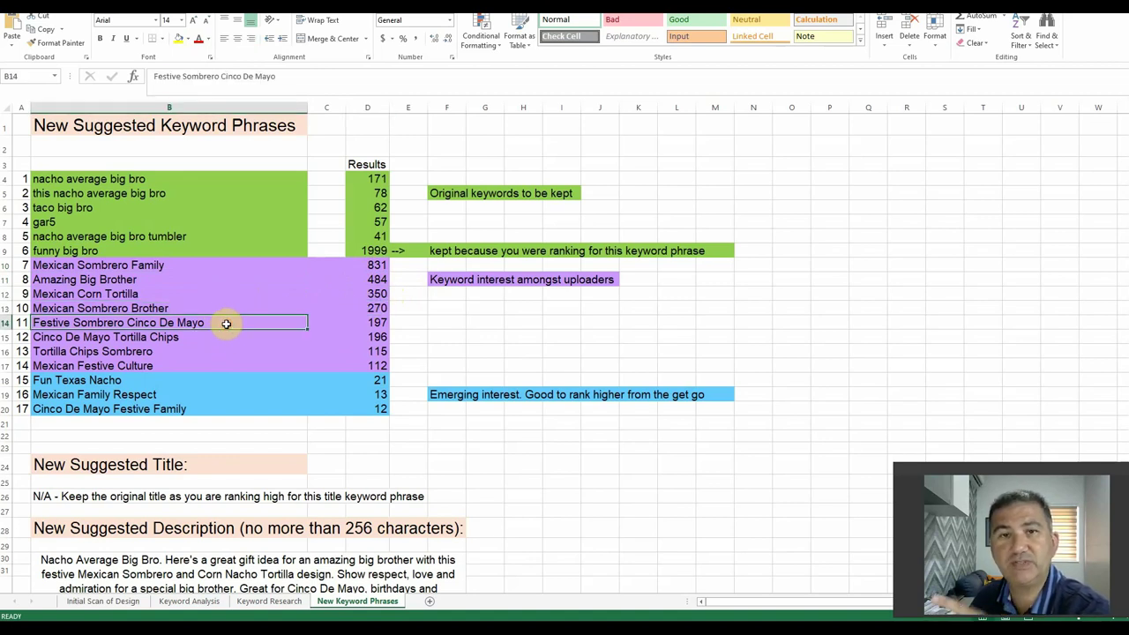
click(374, 322)
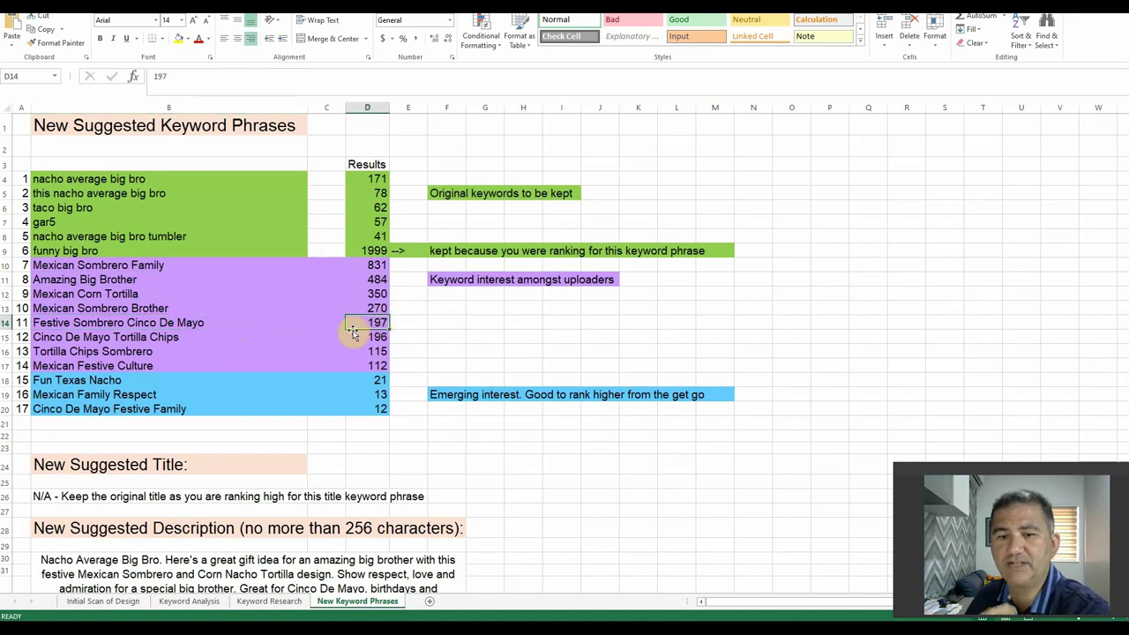
click(194, 340)
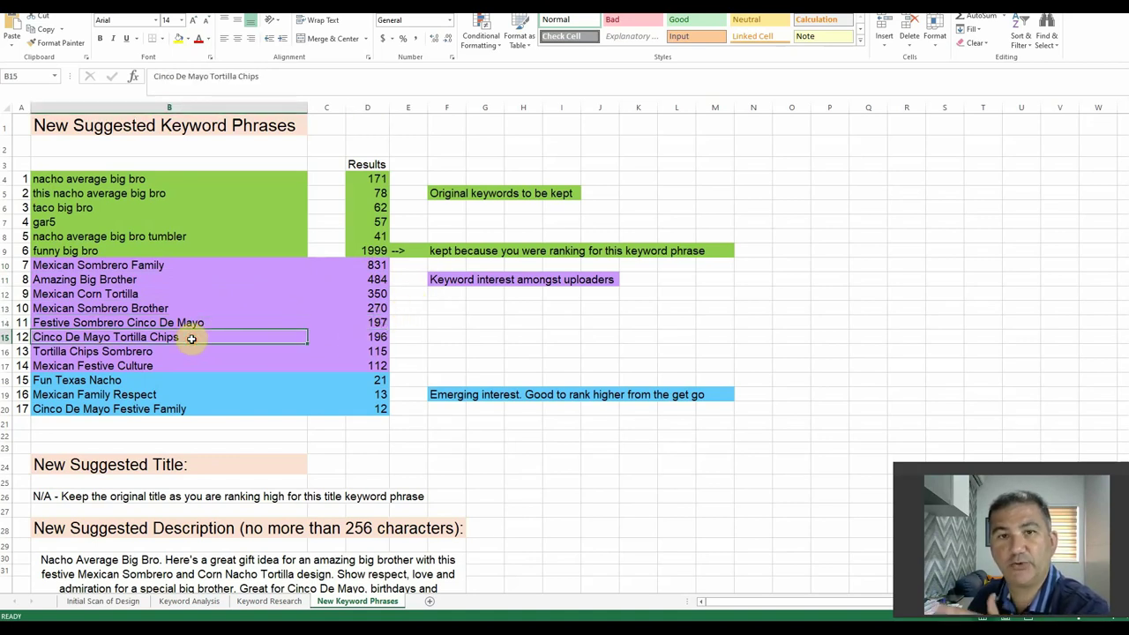
click(375, 336)
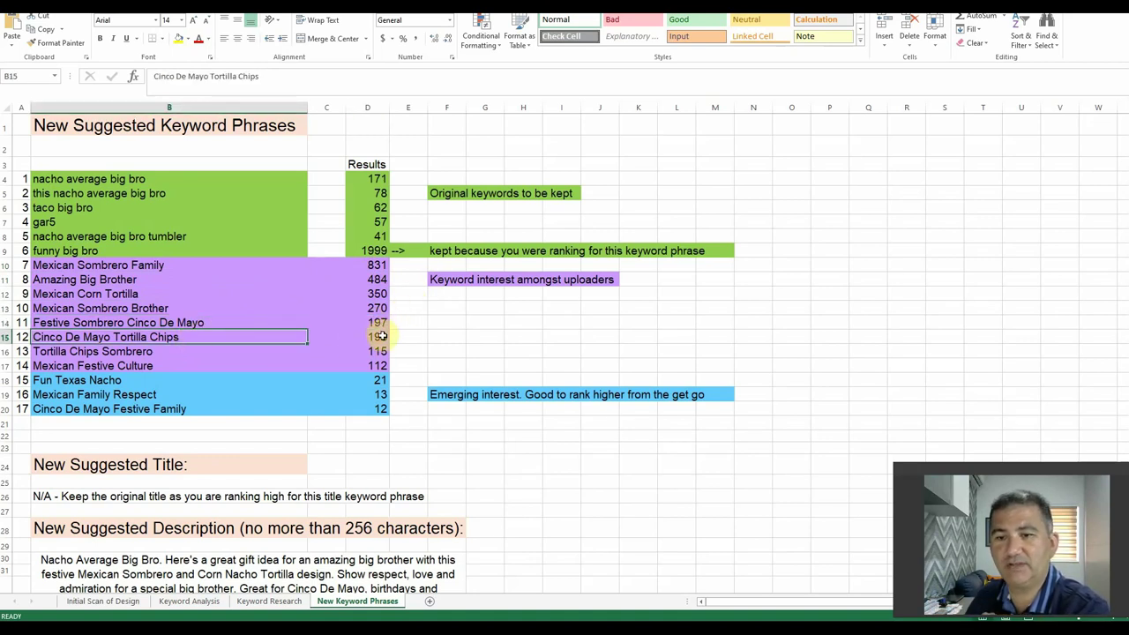
click(196, 351)
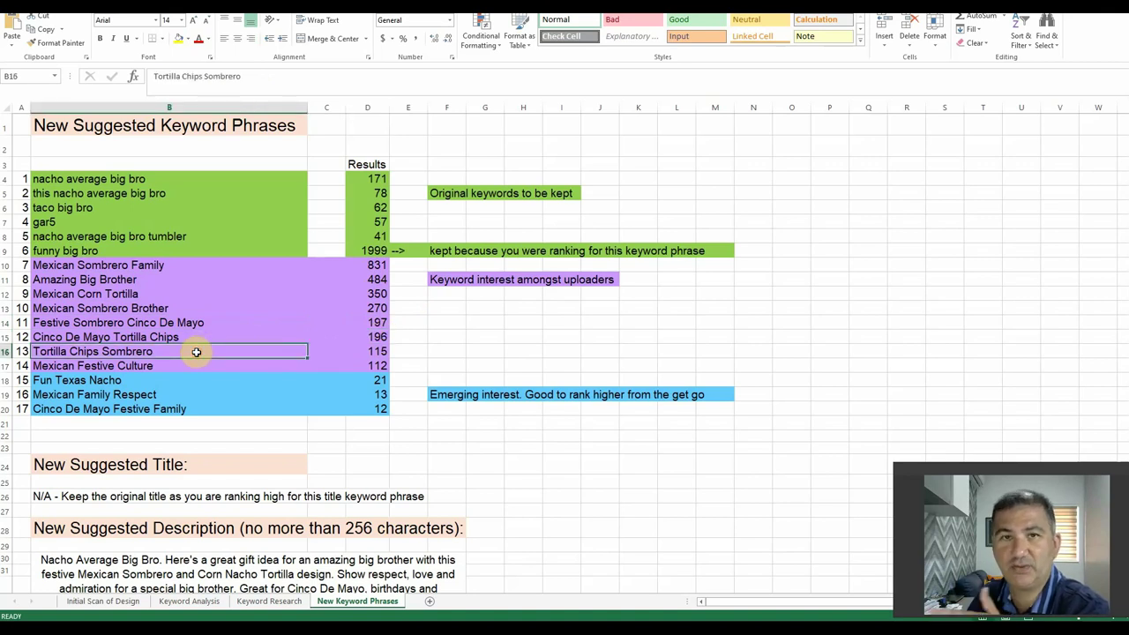
click(379, 352)
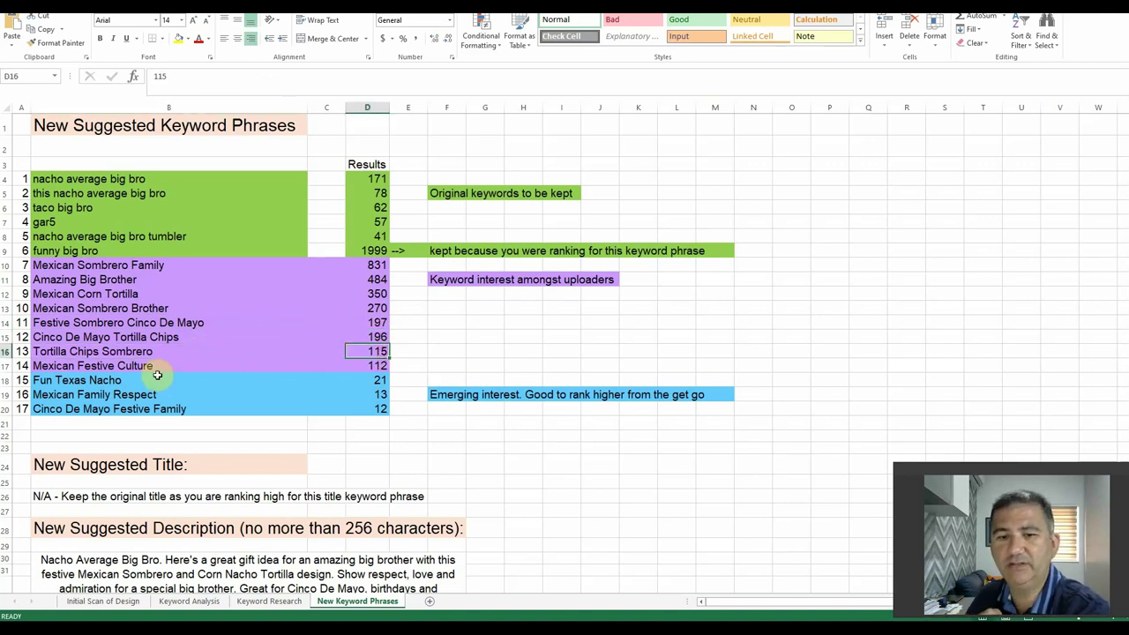
click(159, 365)
click(367, 364)
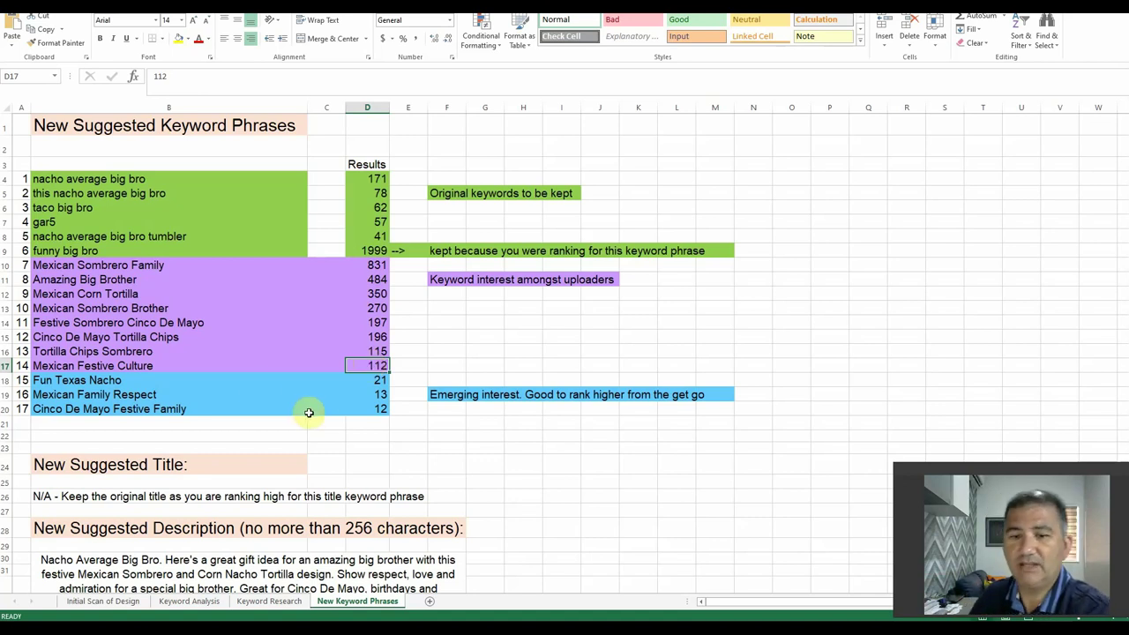
click(240, 378)
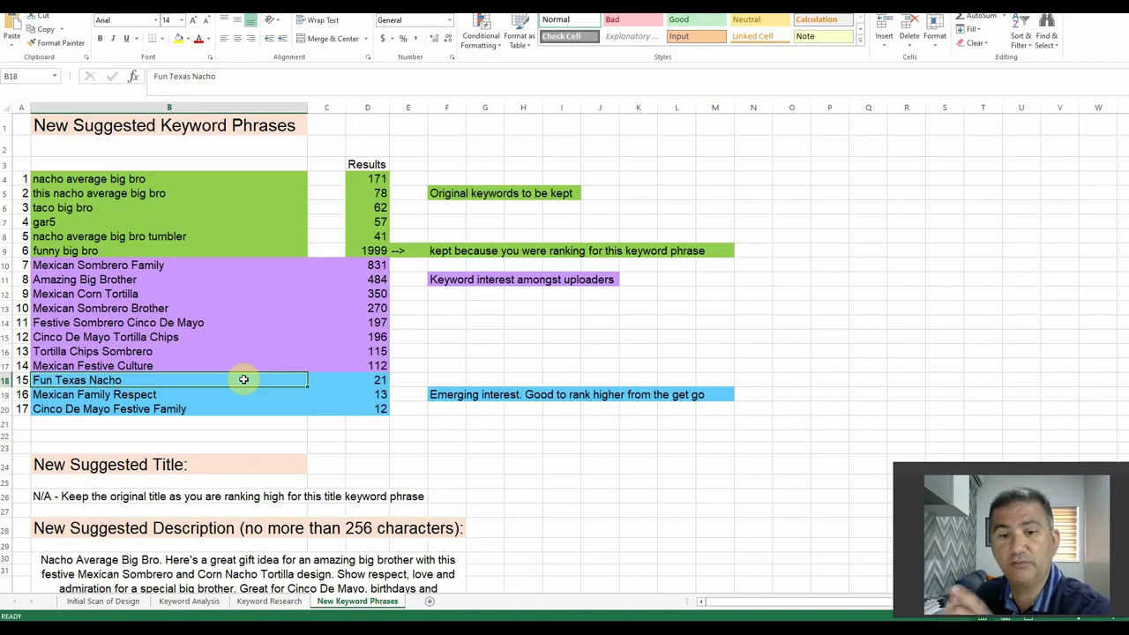
click(224, 396)
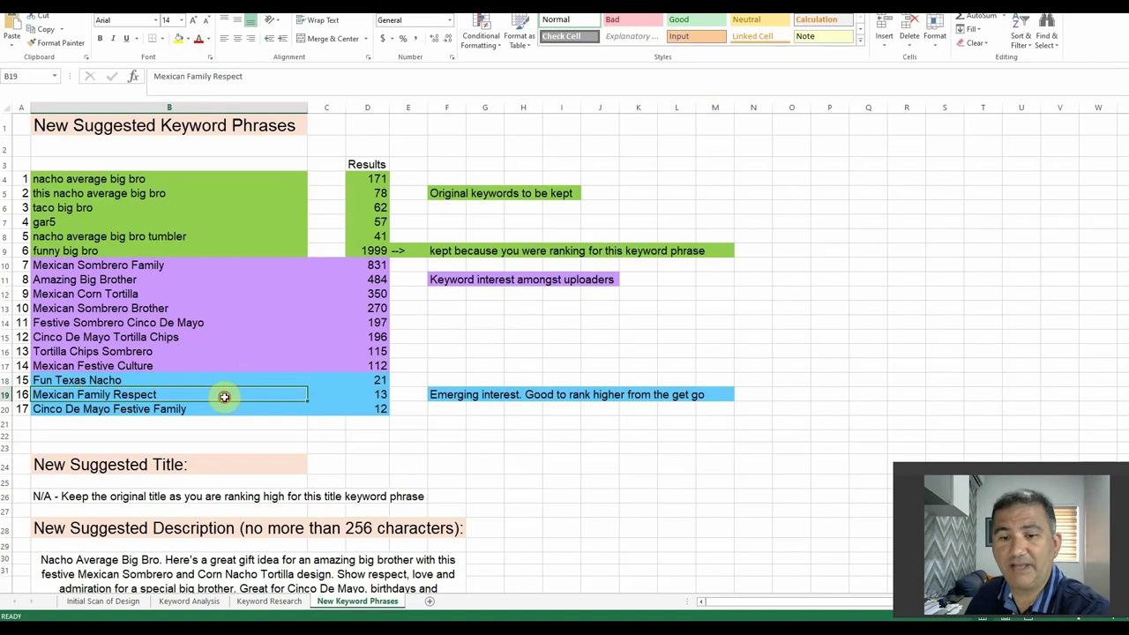
click(236, 414)
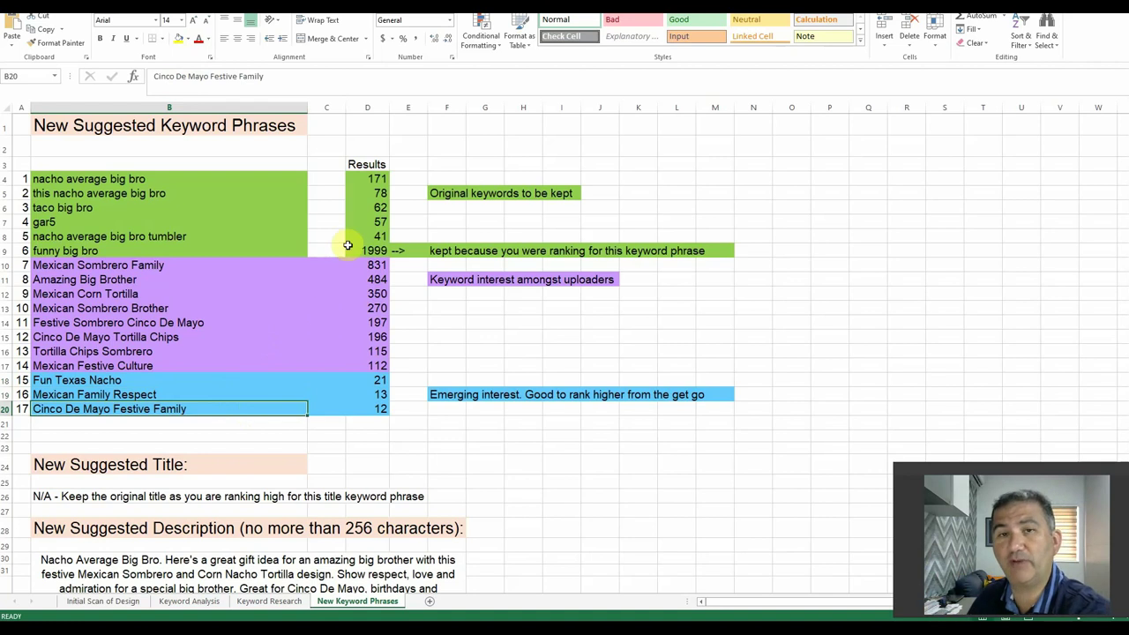
drag(351, 182, 374, 407)
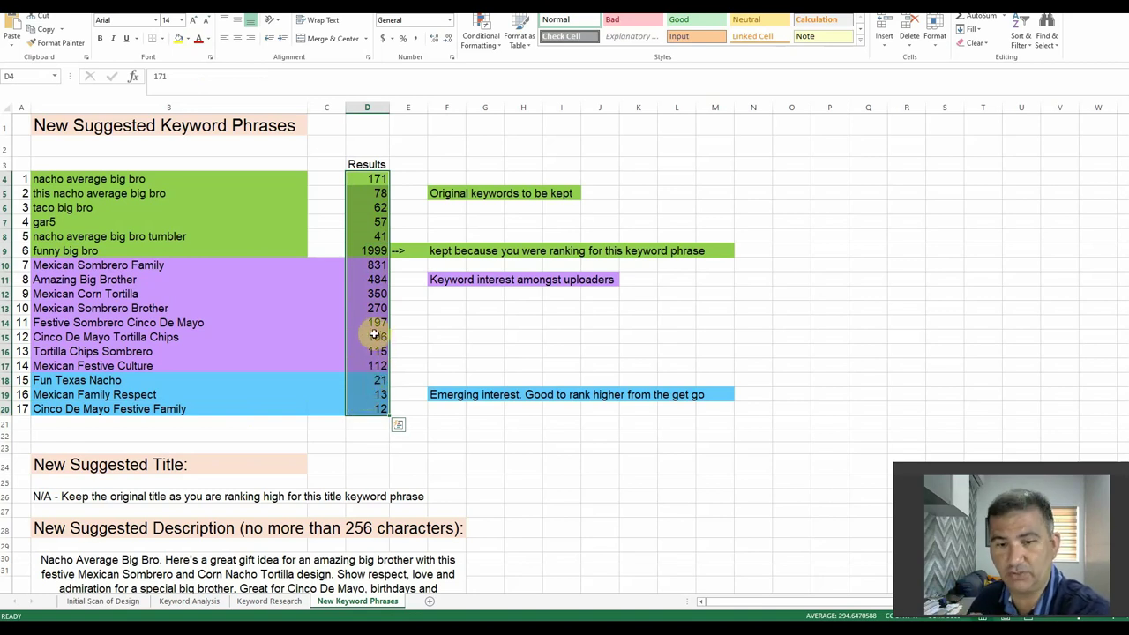
scroll(374, 334, down, 3)
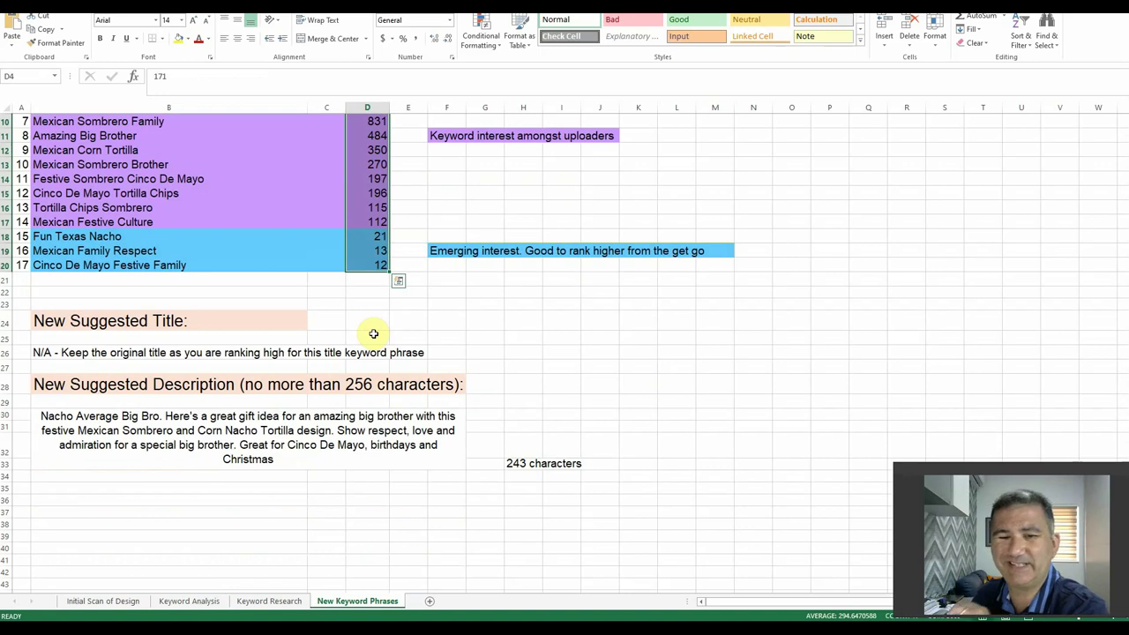
click(98, 352)
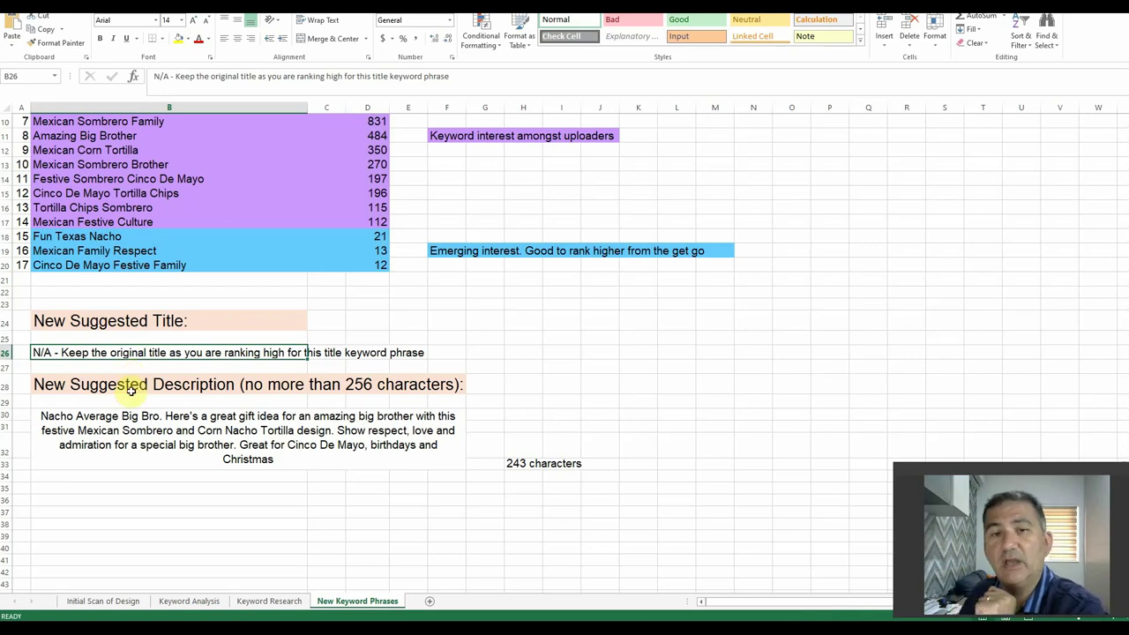
click(131, 389)
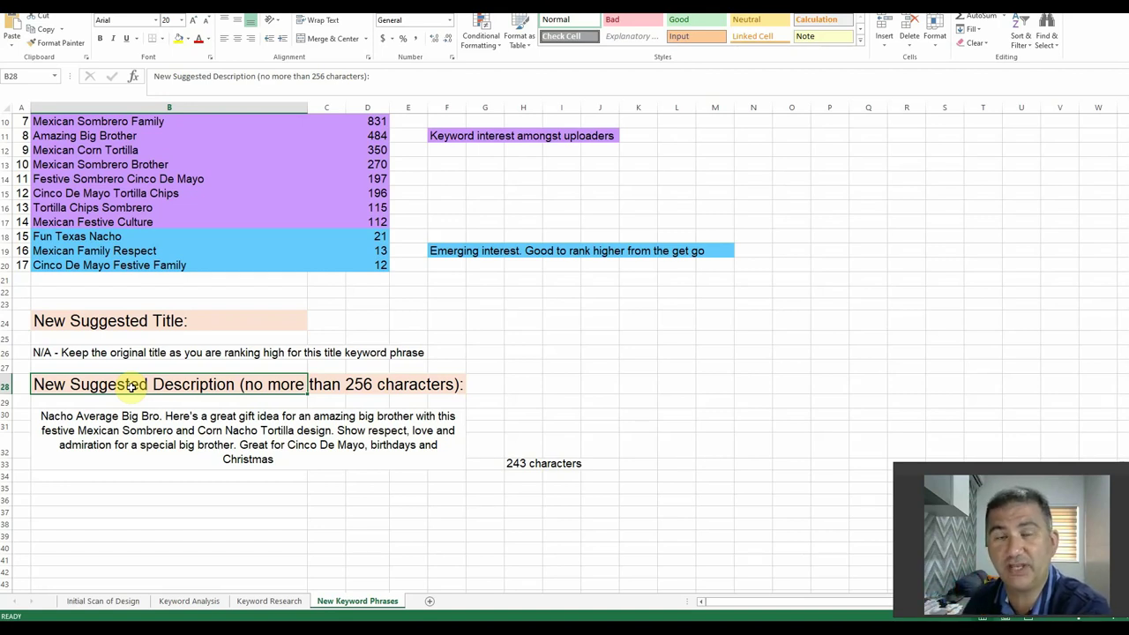
scroll(132, 385, down, 2)
click(130, 345)
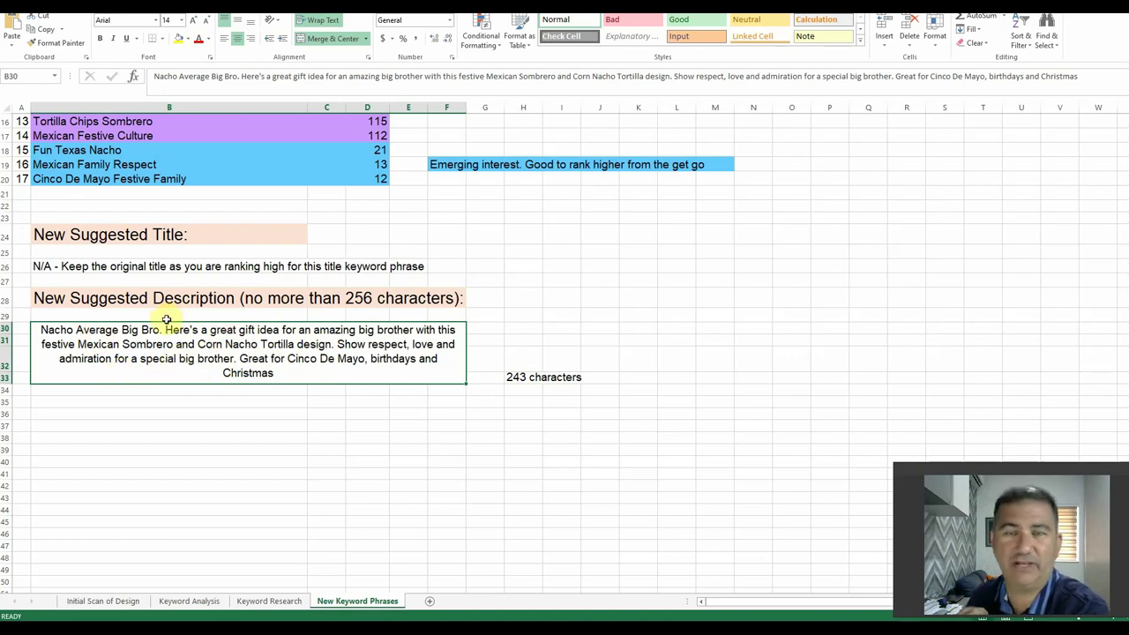
click(518, 377)
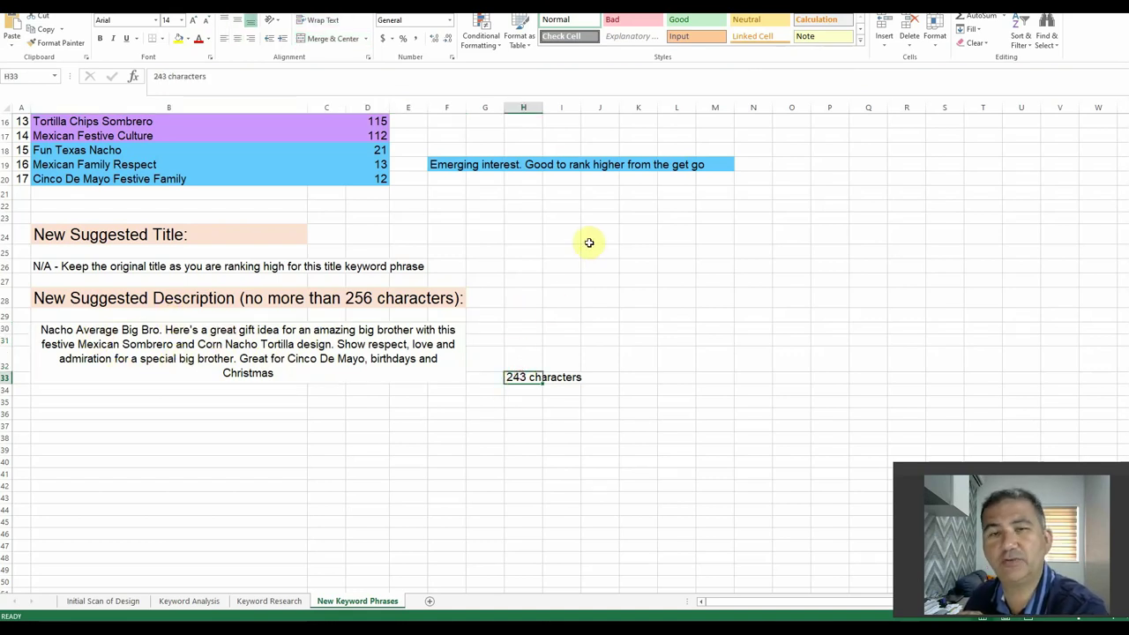